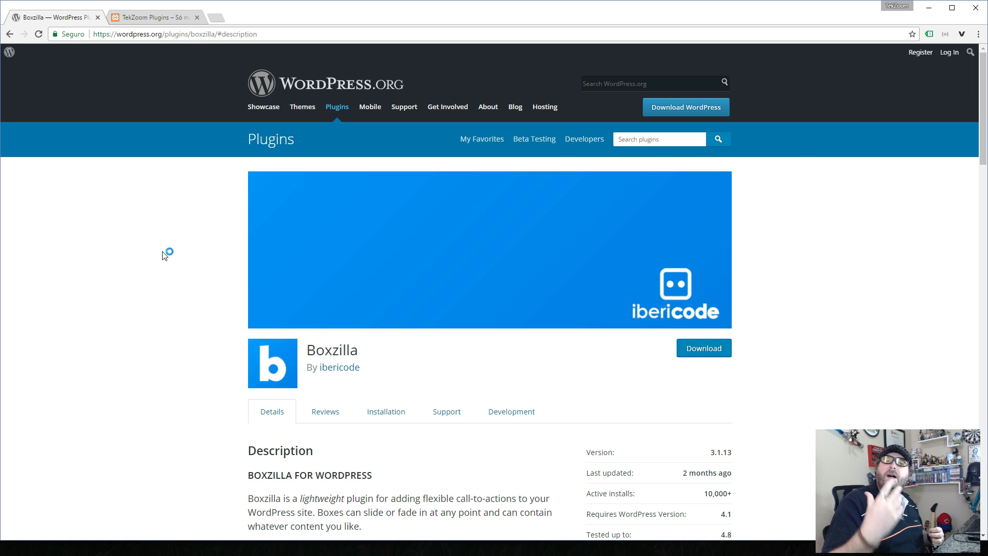
Step: Switch to the local TekZoom Plugins site, look over its front page and open its admin dashboard
key("ctrl+Tab")
scroll(519, 226, "down", 5)
scroll(519, 231, "down", 5)
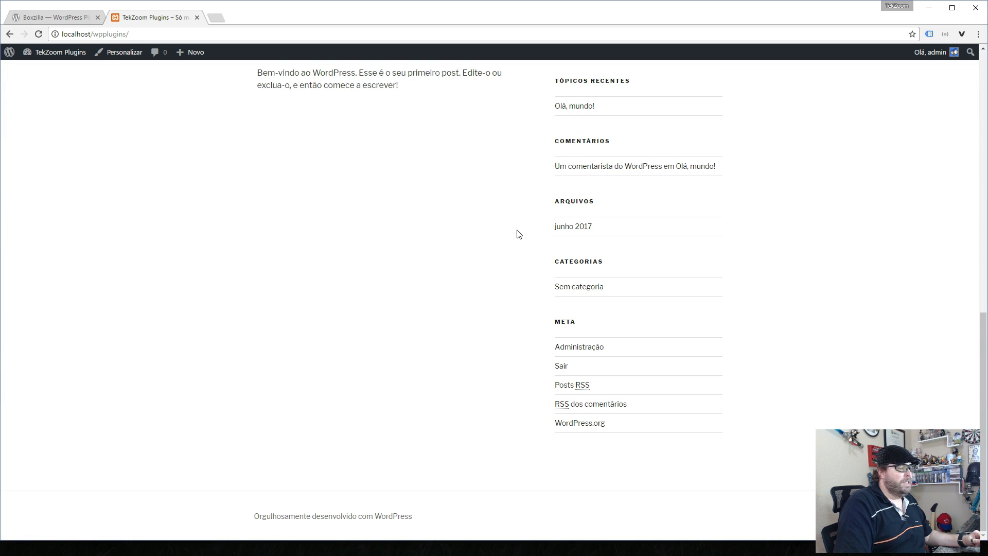
scroll(517, 229, "up", 10)
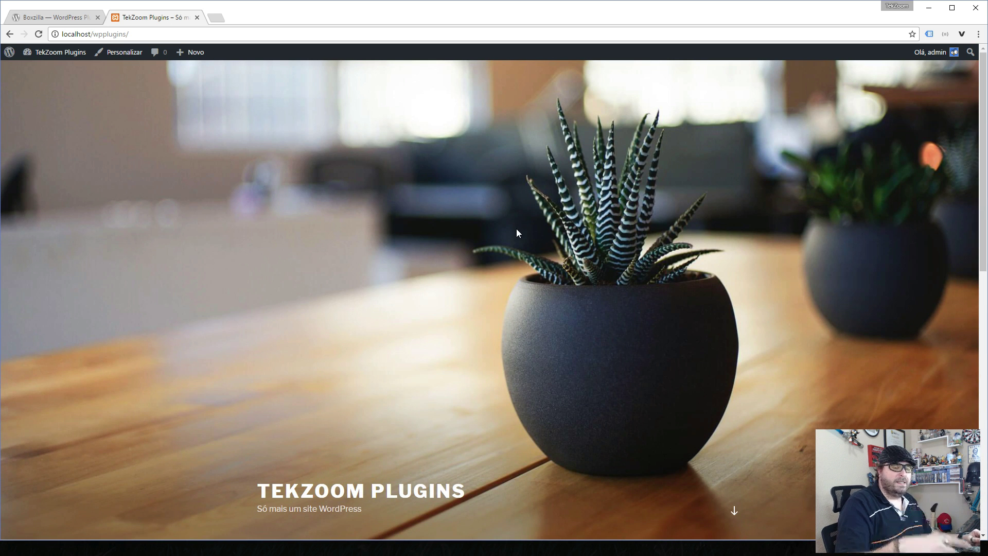
left_click(60, 52)
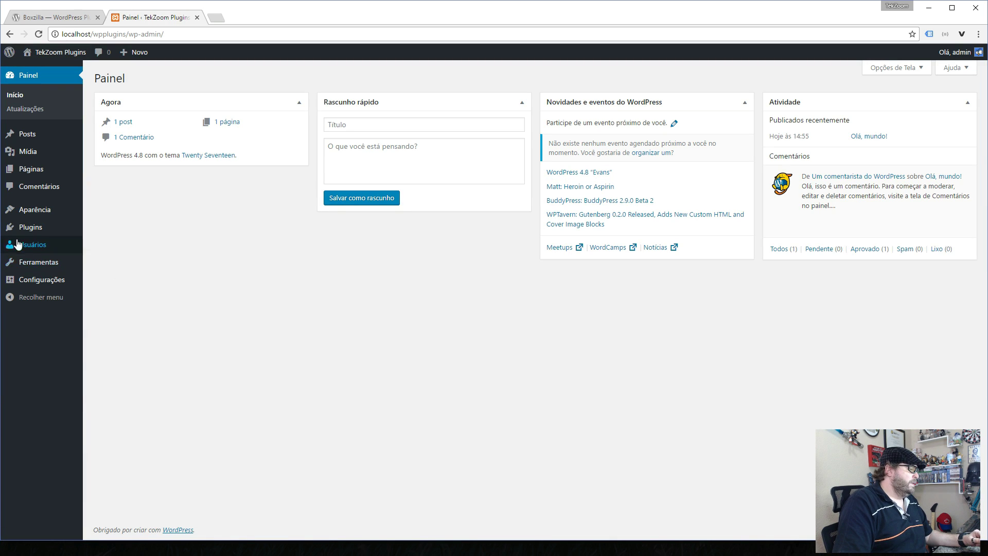
Step: Find the Boxzilla plugin by searching for "boxzilla" among new plugins, then install and activate it
mouse_move(33, 230)
left_click(135, 242)
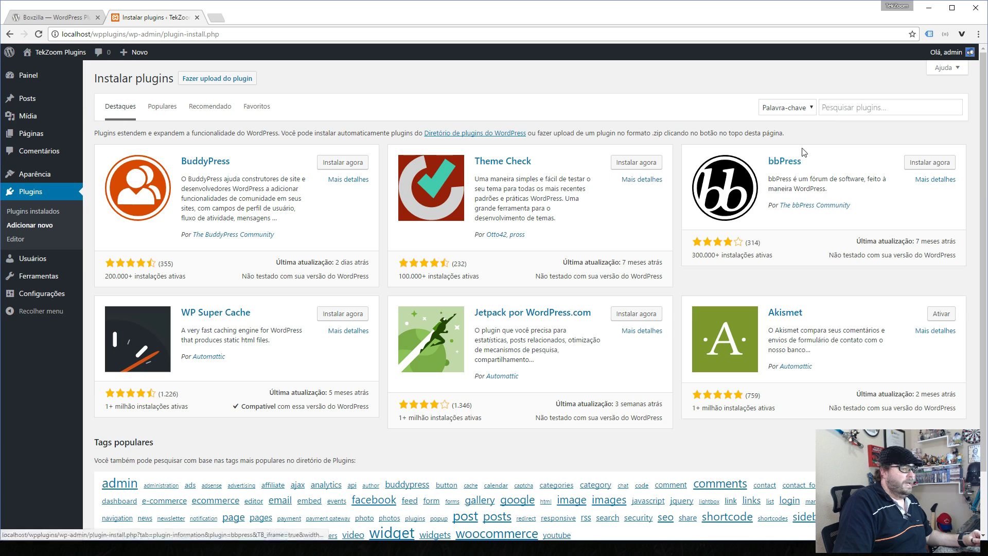
left_click(875, 107)
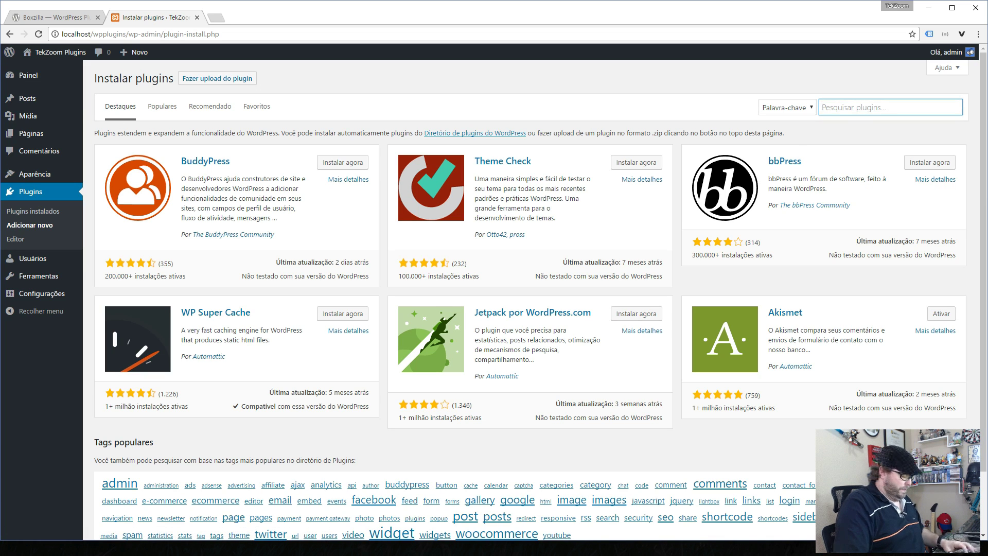
type("boxzilla")
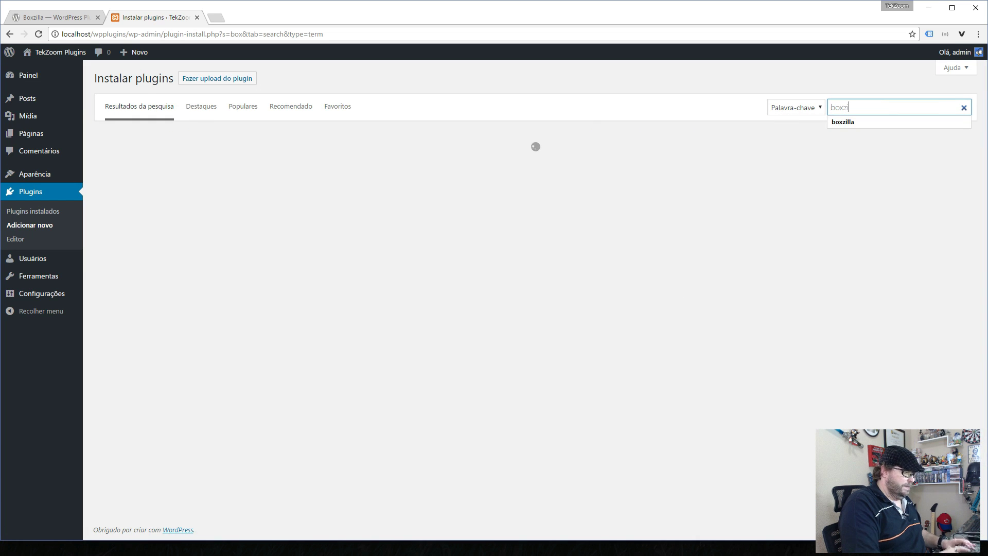
left_click(344, 160)
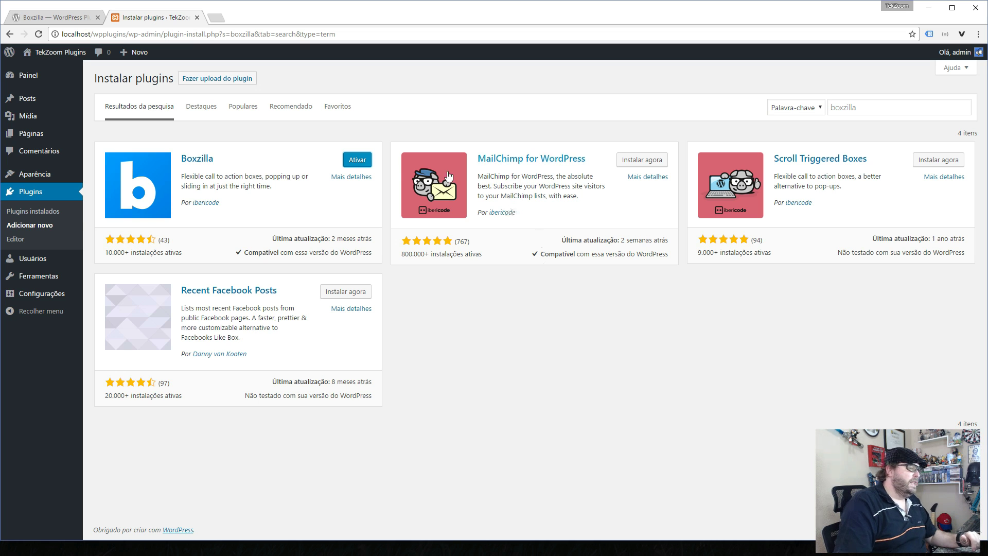
left_click(357, 160)
Step: Create a new Boxzilla box with the title "Home Principal"
left_click(31, 171)
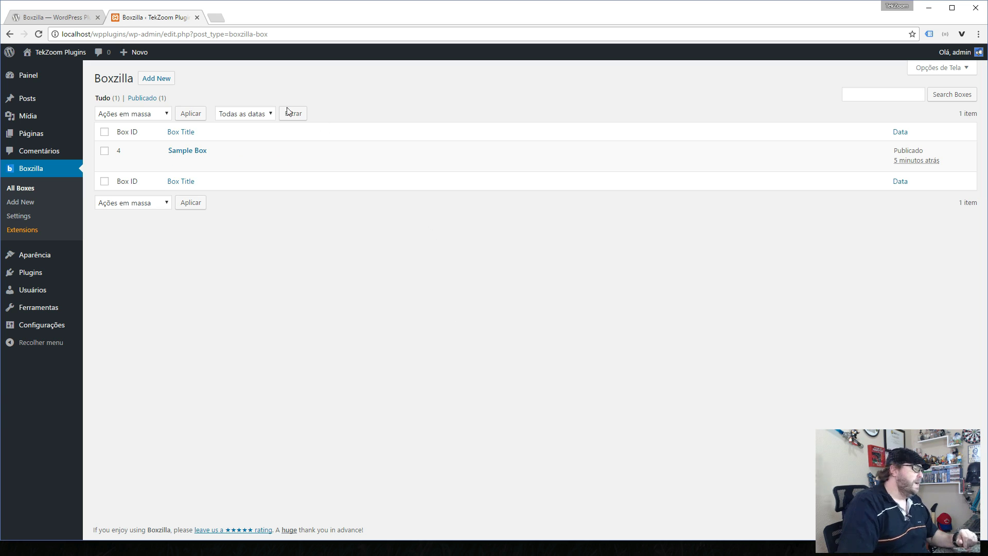
left_click(161, 82)
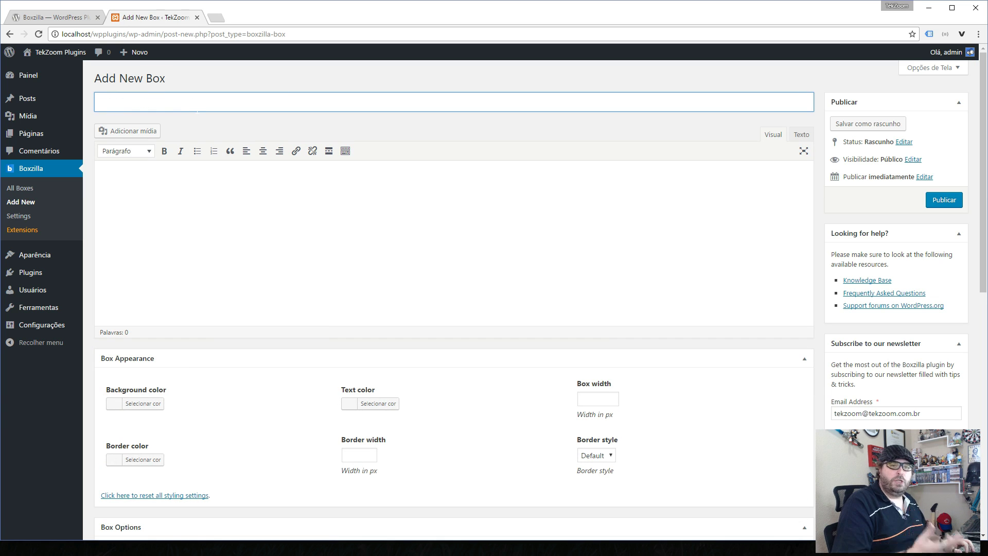
type("Home")
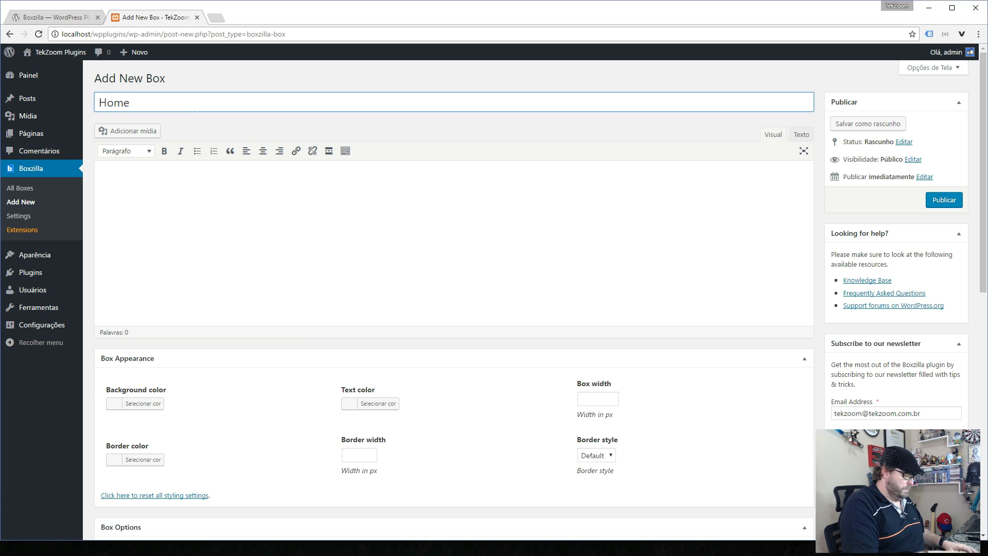
type(" Principal")
key("Tab")
Step: Set the box's background color to red (#dd3333)
scroll(203, 215, "down", 2)
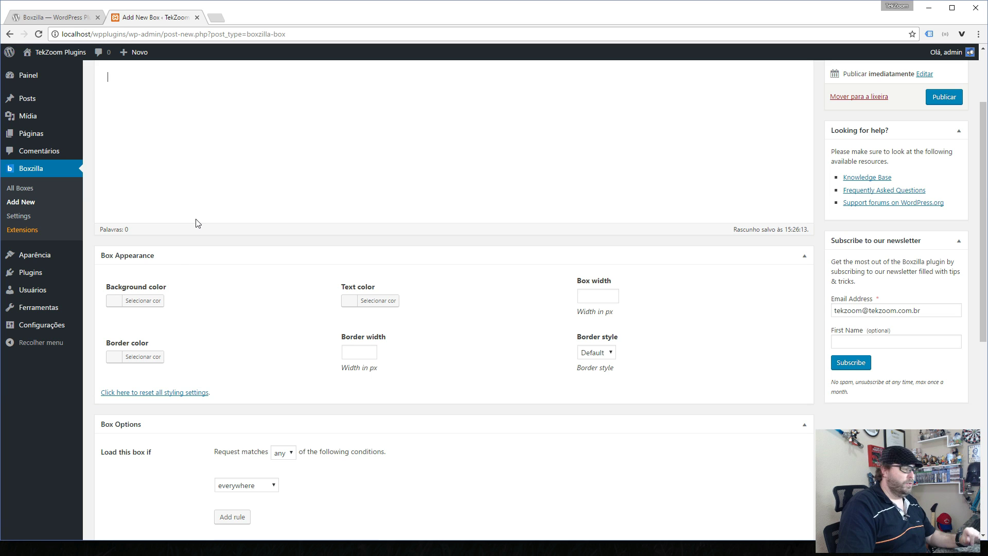
left_click(143, 301)
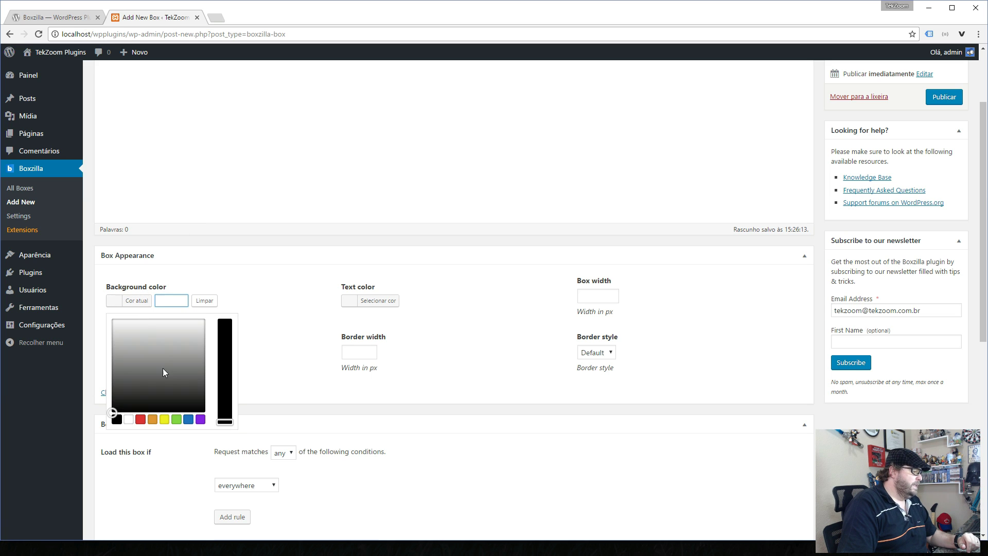
left_click(143, 420)
scroll(264, 386, "up", 1)
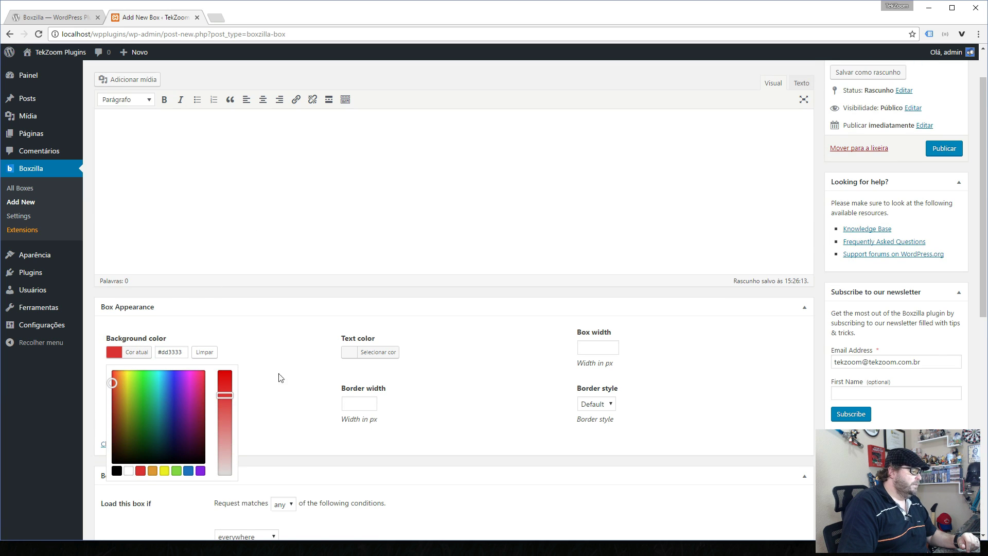
left_click(272, 371)
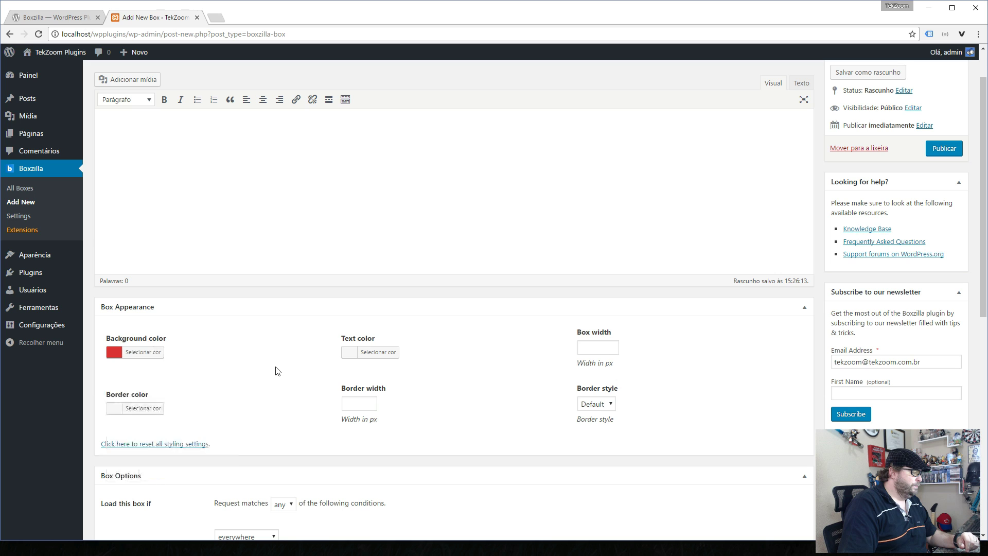
Step: Try white (#ffffff) as the box's text color and change it to near-black (#0a0a0a)
left_click(378, 354)
left_click(364, 471)
scroll(178, 192, "up", 1)
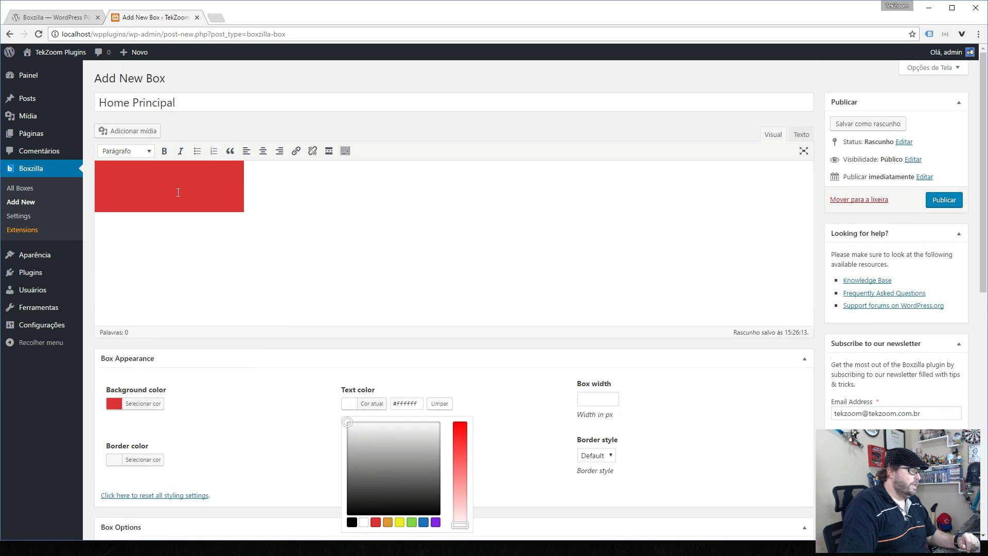
scroll(302, 342, "down", 2)
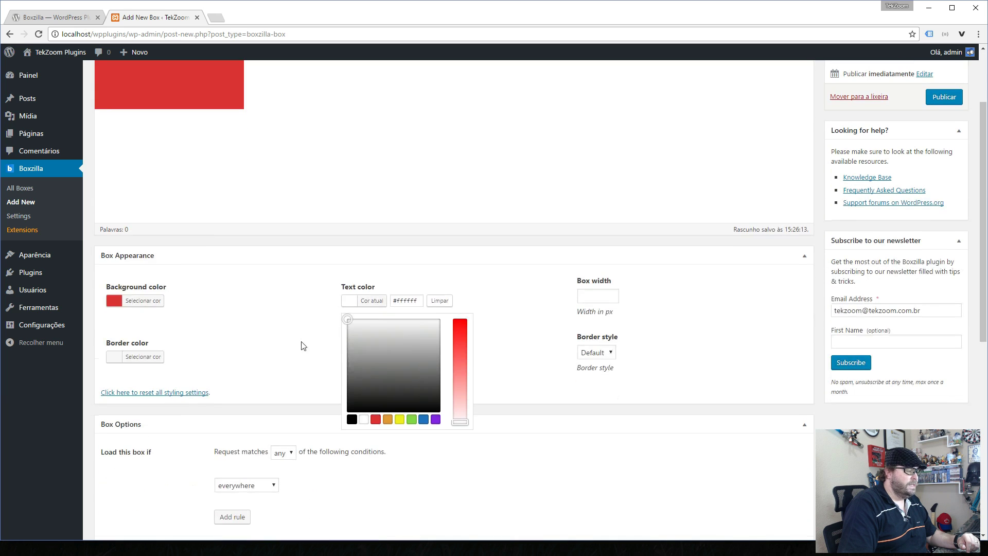
left_click(428, 331)
left_click_drag(430, 334, 336, 434)
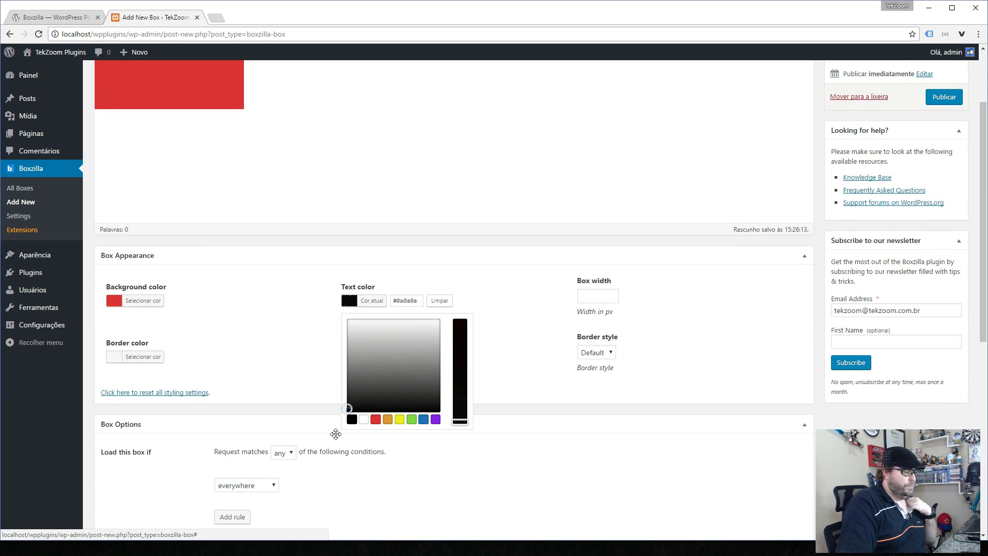
left_click(335, 434)
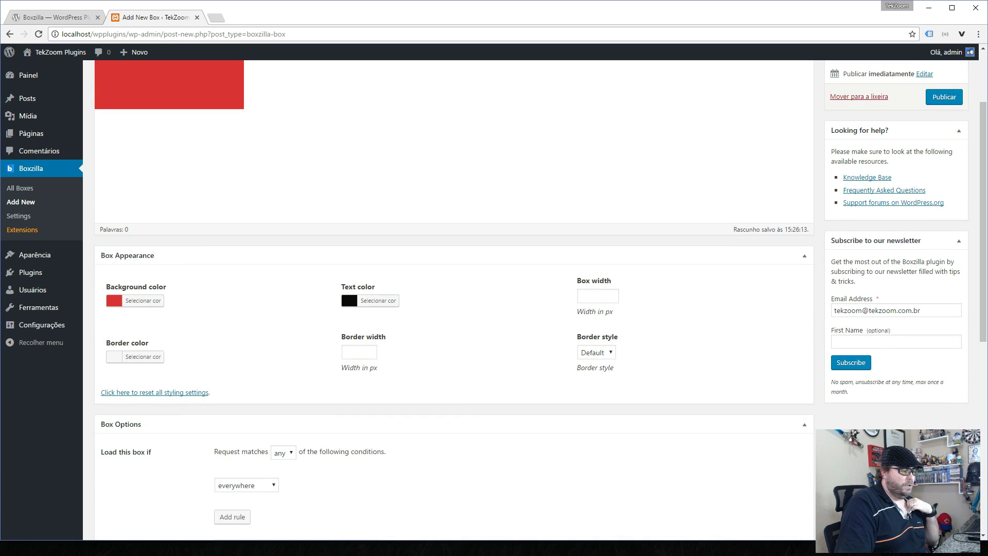
Step: Set the box width to 250 px and check the box preview in the editor
left_click(612, 294)
left_click(612, 294)
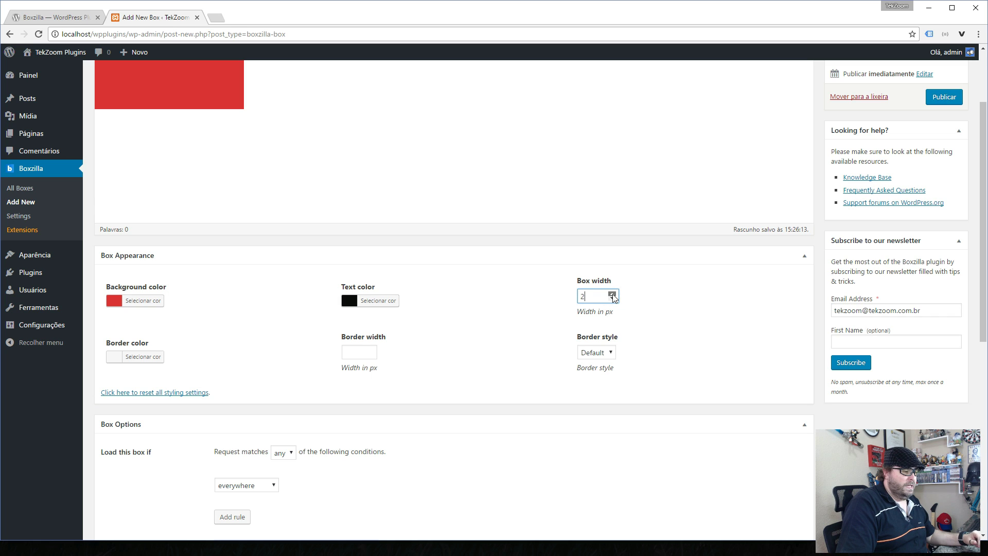
key("ctrl+a")
type("250")
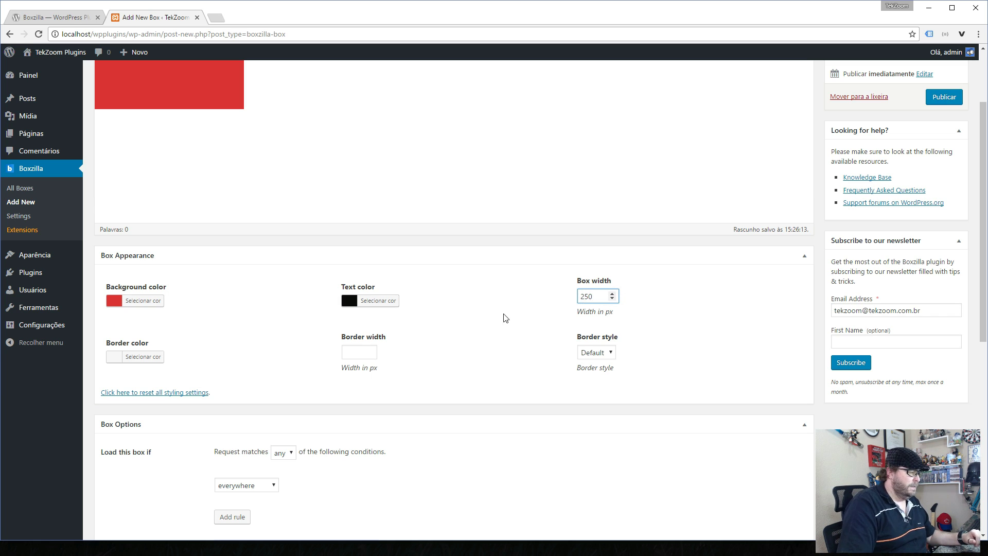
key("Tab")
key("Tab")
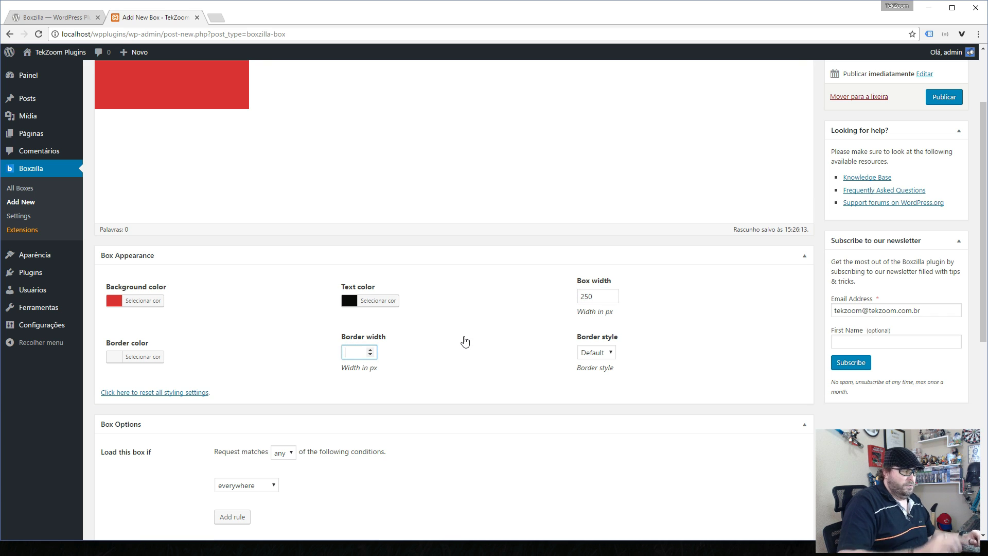
scroll(465, 341, "up", 2)
left_click(216, 199)
scroll(402, 268, "down", 2)
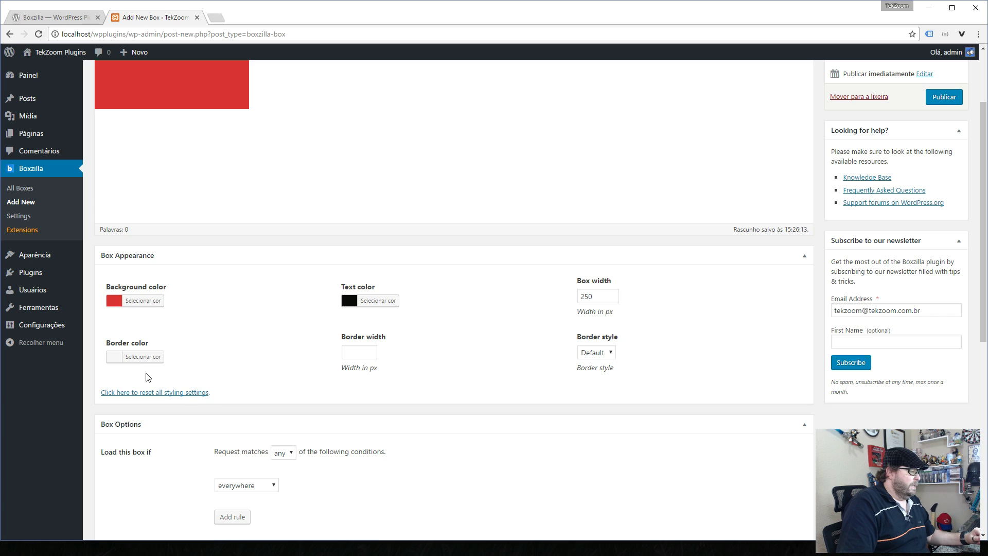
Step: Set the box's border color to the yellow preset swatch
left_click(148, 357)
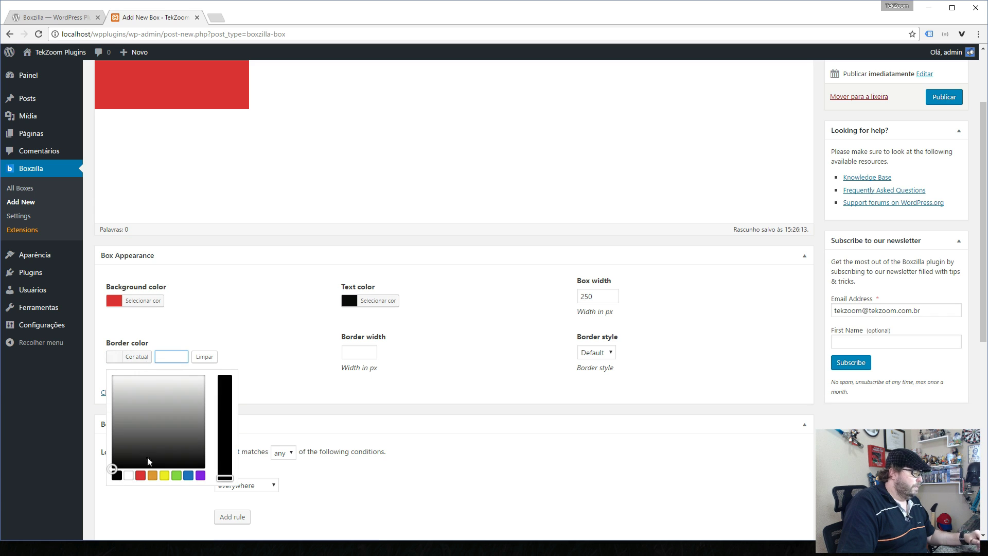
left_click(165, 476)
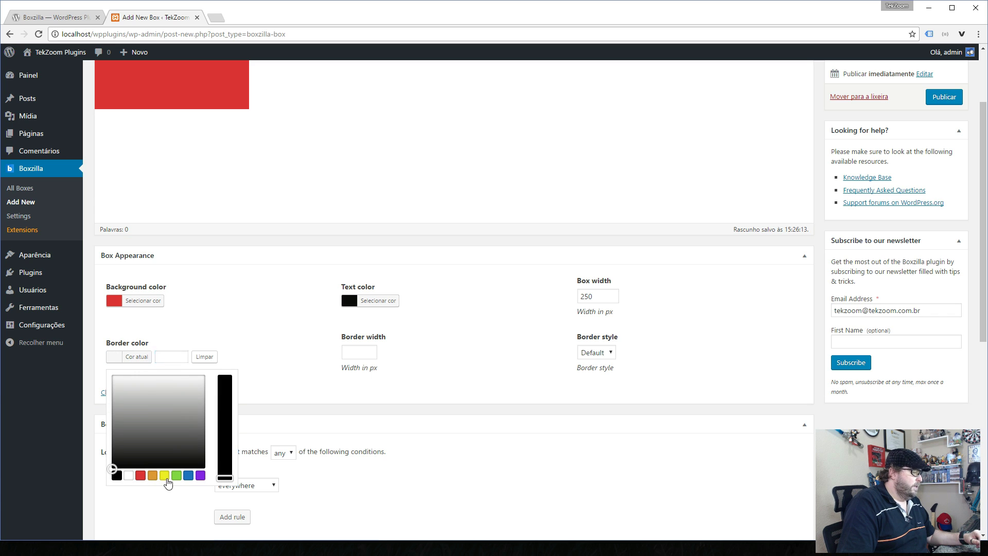
left_click(265, 336)
scroll(267, 333, "up", 1)
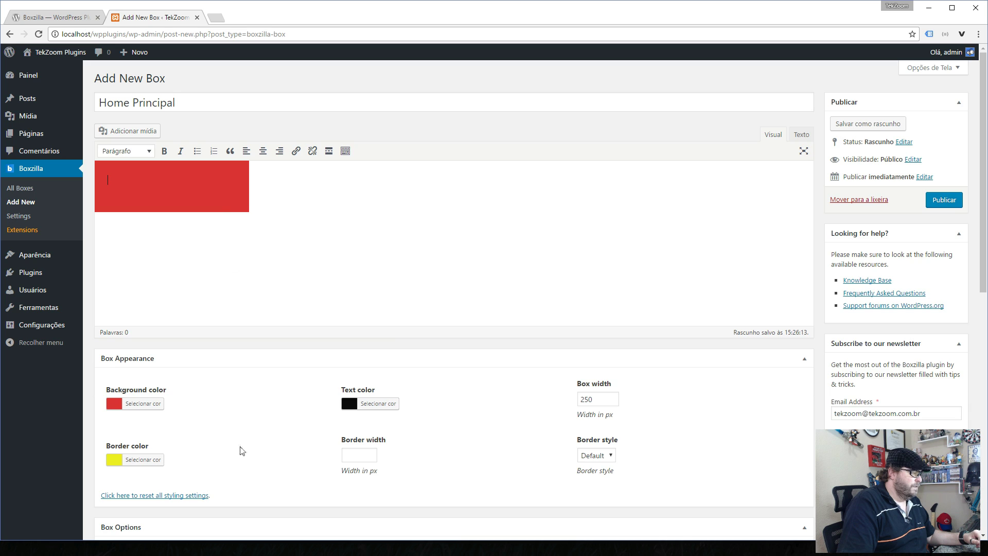
Step: Give the box border a width of 4 px and the Double style
scroll(273, 406, "down", 2)
left_click(363, 353)
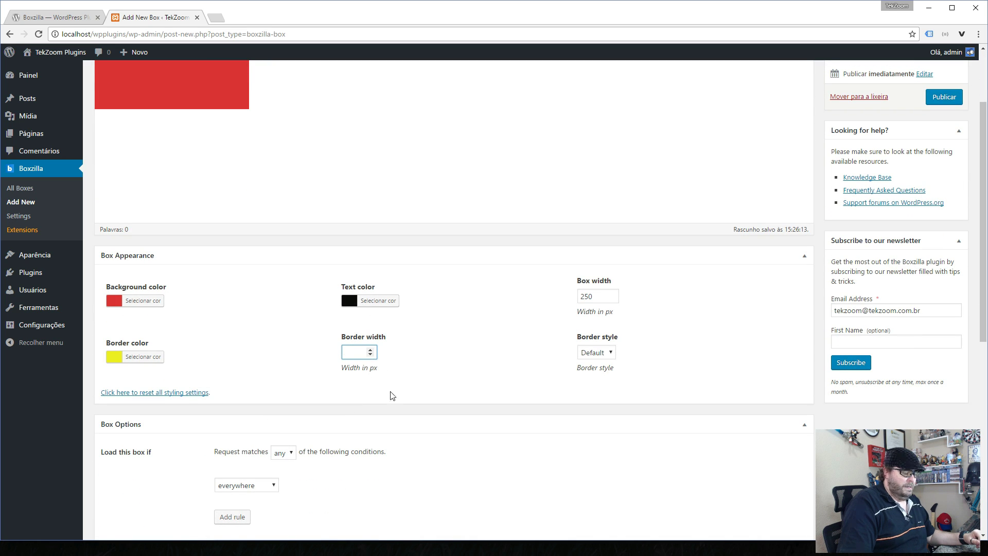
type("4")
left_click(443, 350)
left_click(587, 355)
left_click(600, 409)
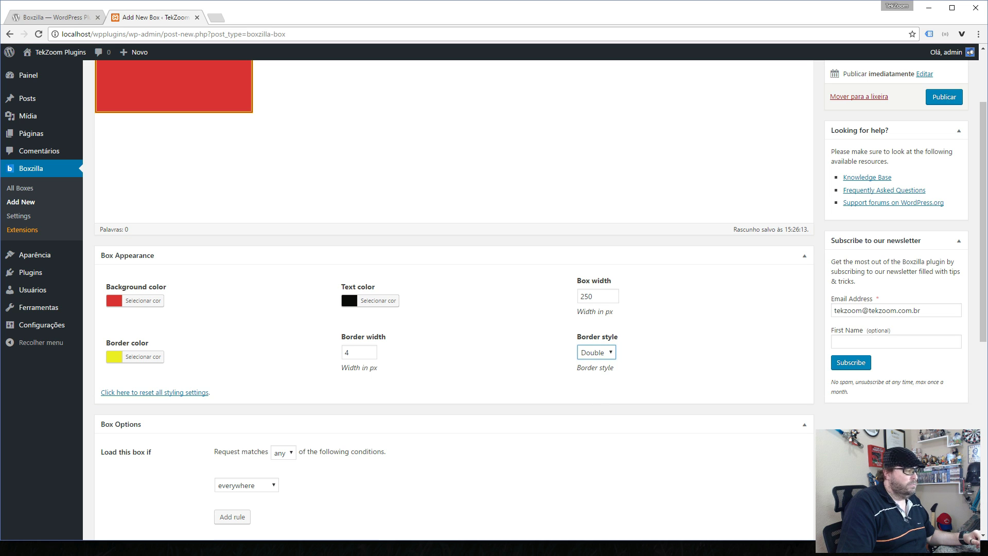
Step: Write the message "Olá! Seja bem-vindo Teker!" in the box content
scroll(453, 309, "up", 2)
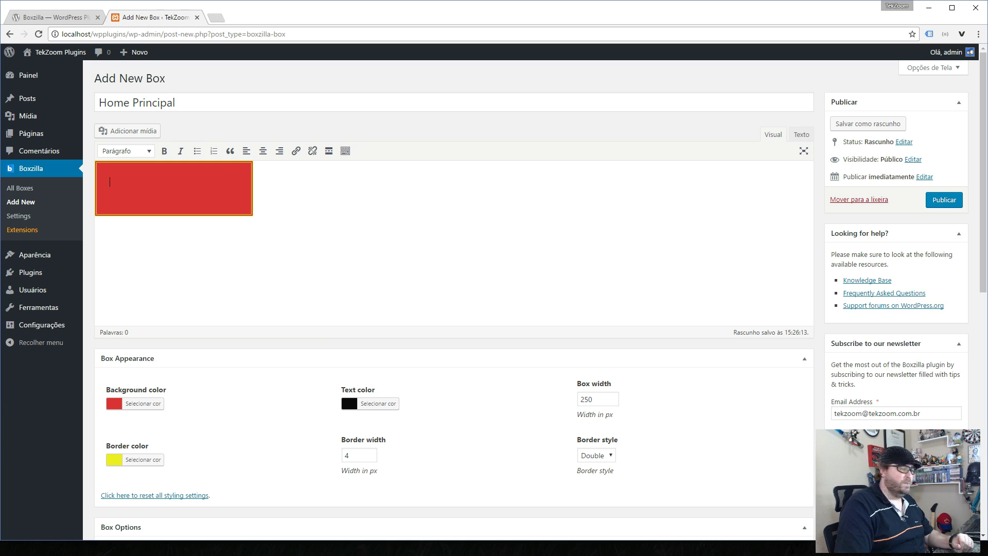
type("Olá")
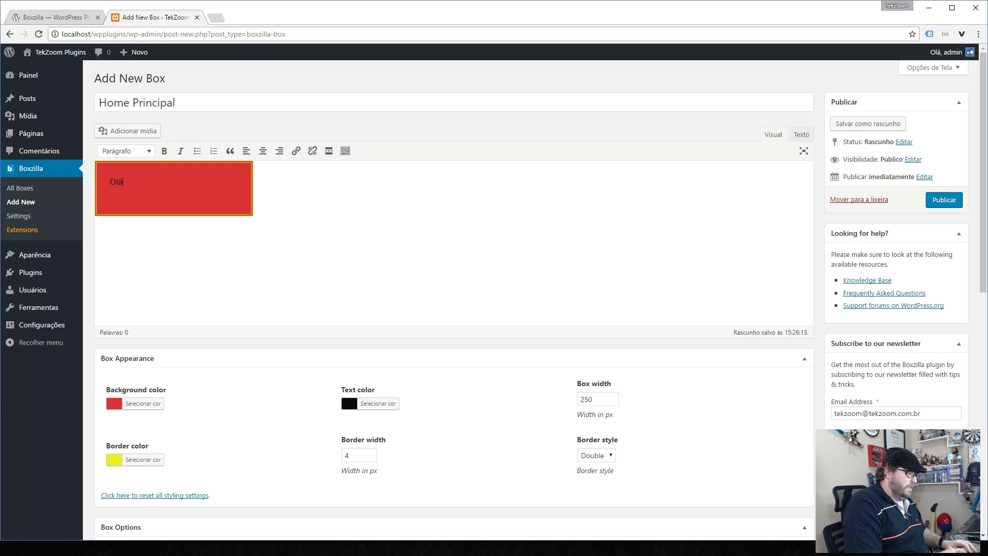
type("! Seja bem-b")
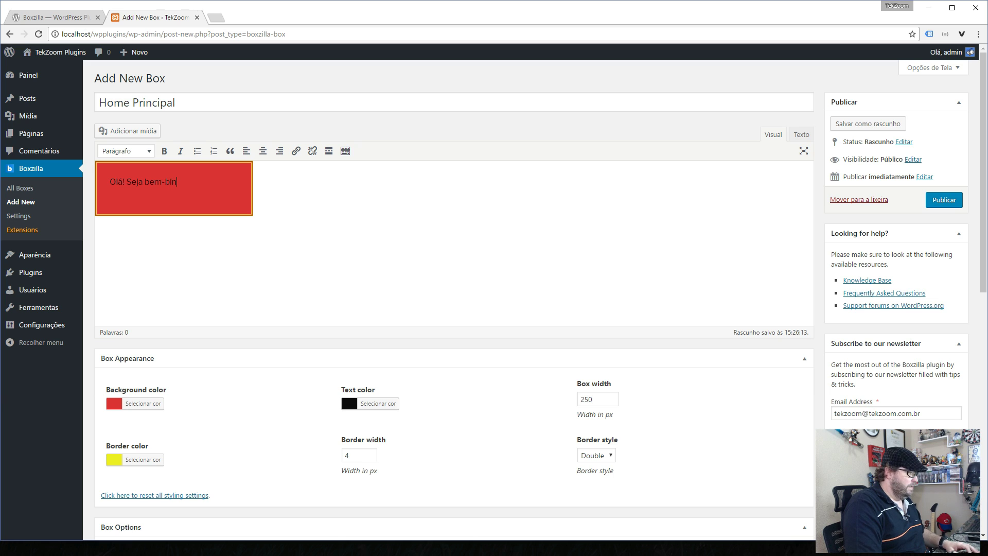
key("BackSpace")
type("vindo Teker!")
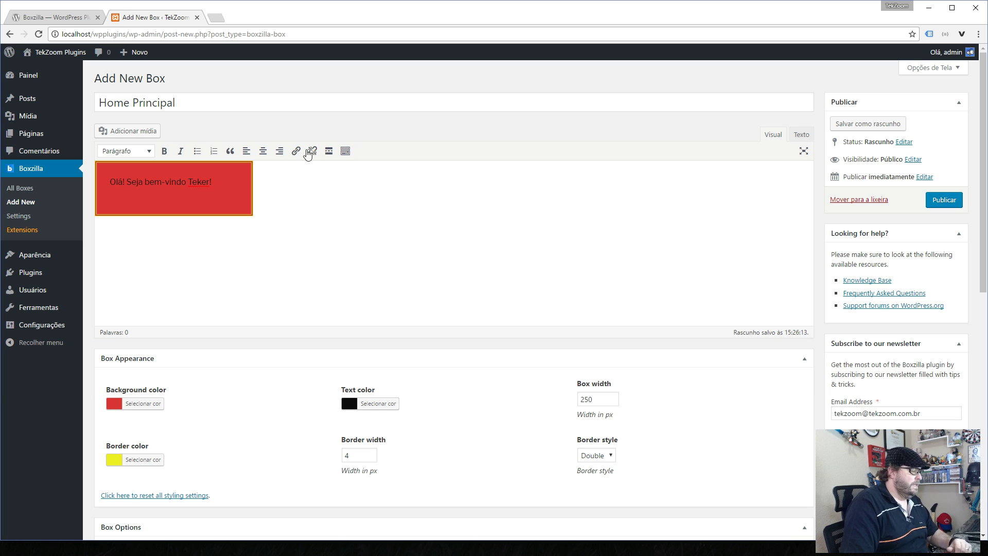
Step: Make the whole welcome message in the box bold
key("ctrl+shift+Left")
key("ctrl+shift+Left")
key("ctrl+shift+Left")
key("ctrl+shift+Left")
key("ctrl+shift+Left")
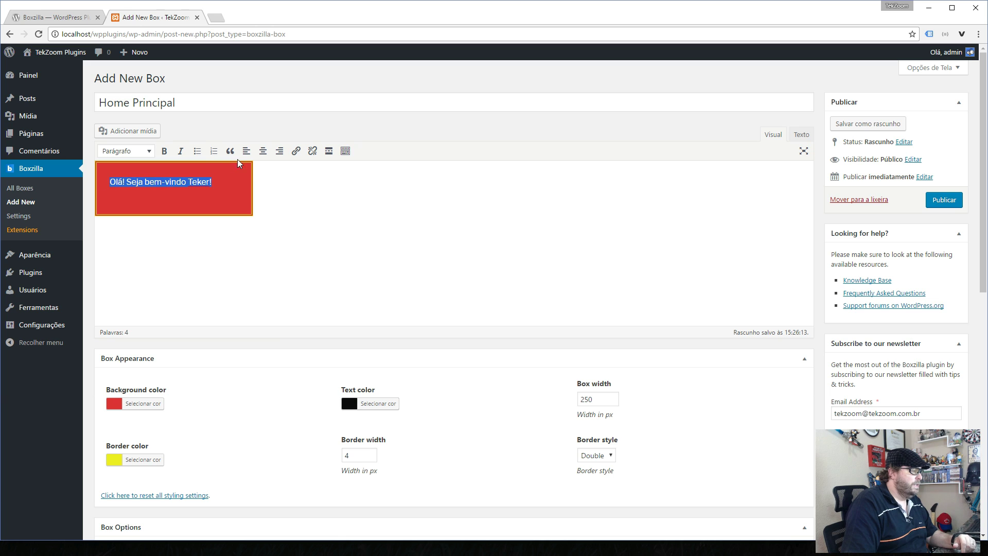
left_click(164, 150)
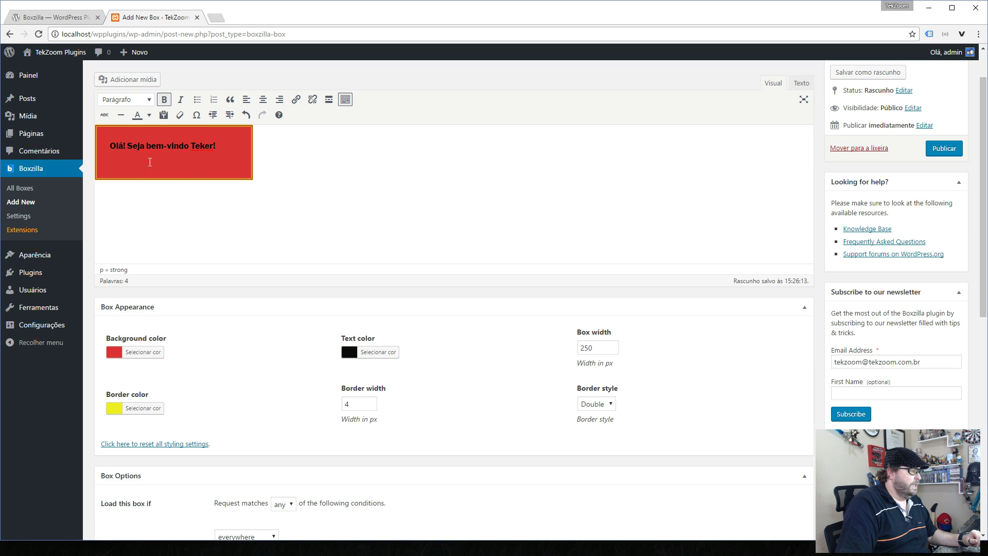
Step: Set the box's text color to the white preset swatch
left_click(378, 352)
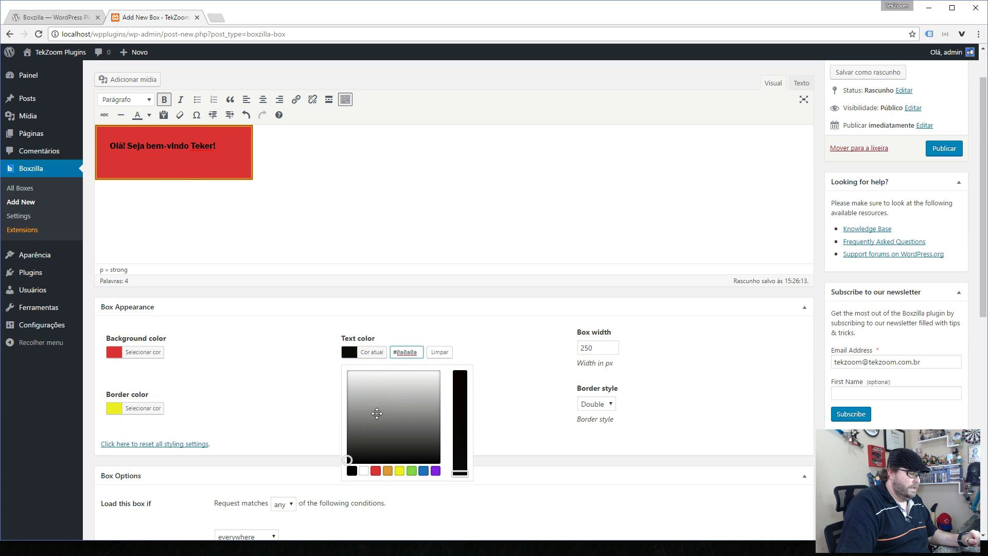
left_click(364, 471)
left_click(336, 356)
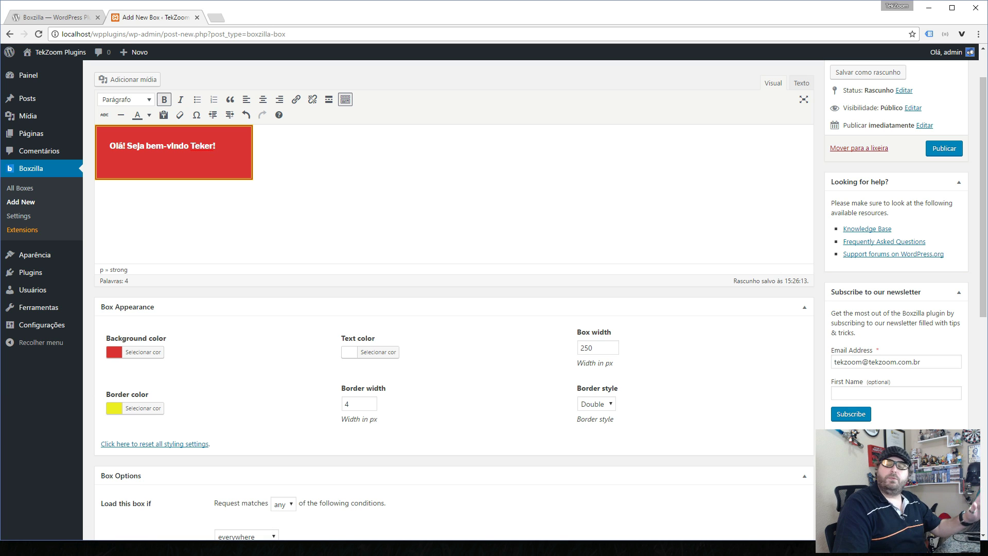
Step: Try the "if post" condition for loading the box and set it back to "everywhere"
scroll(363, 235, "down", 7)
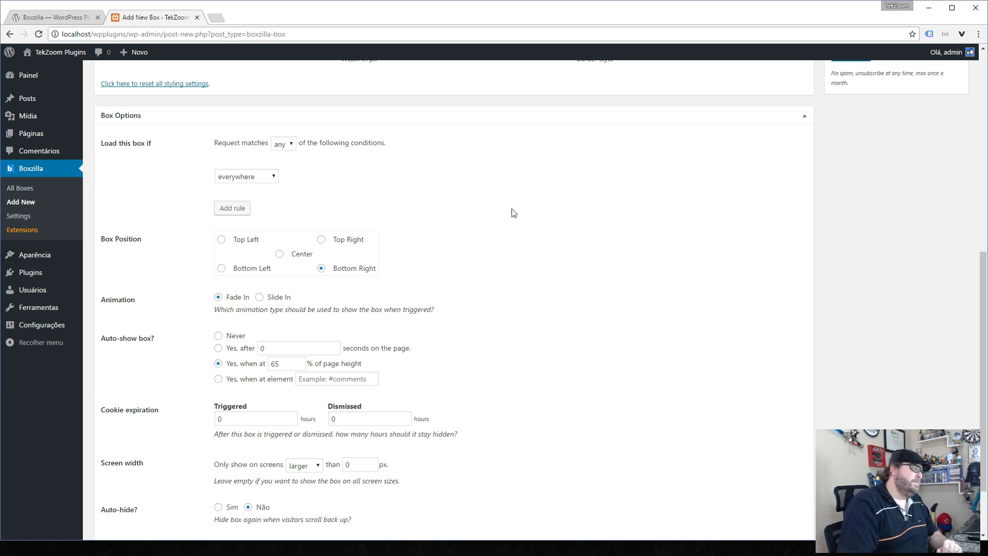
left_click(246, 177)
left_click(228, 210)
left_click(246, 176)
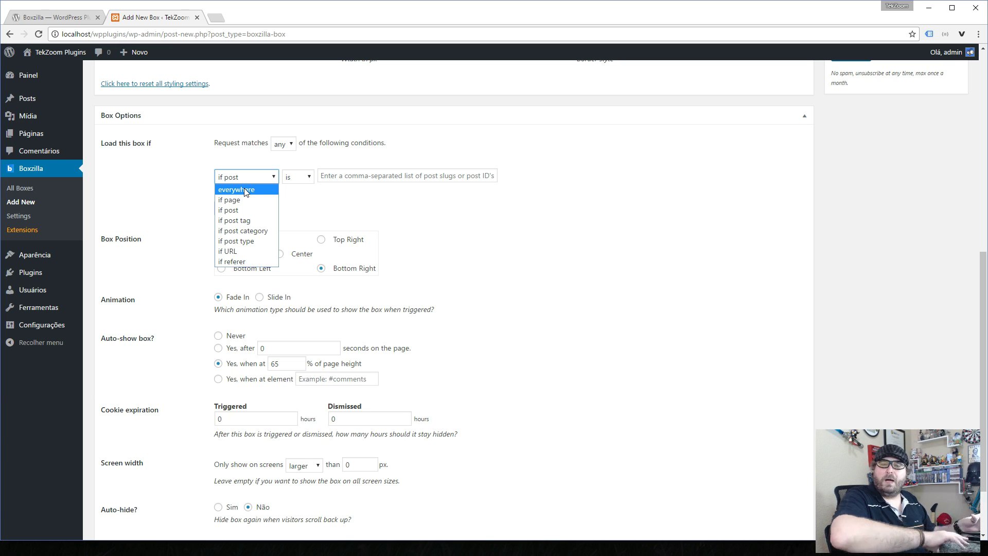
left_click(246, 191)
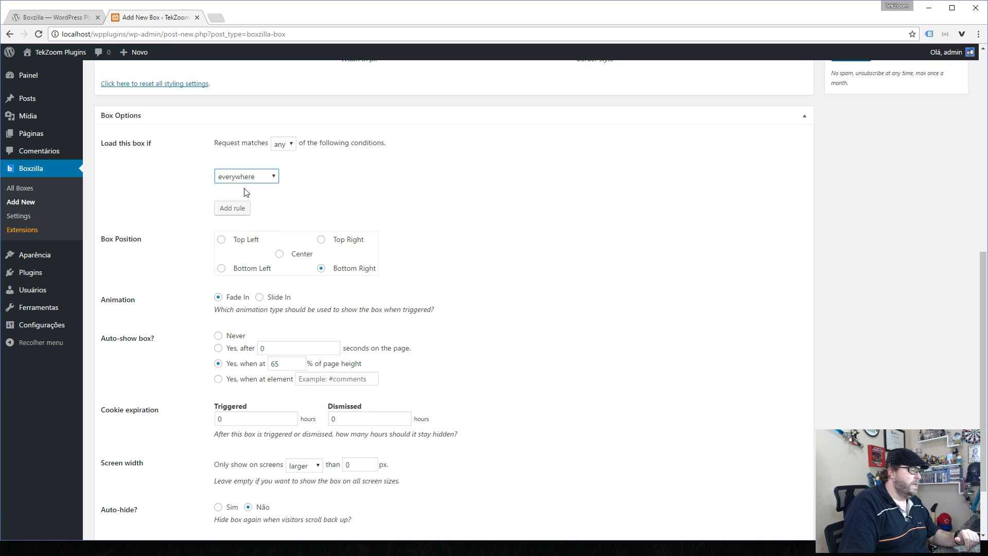
Step: Add a second load rule and remove it again, and view the any/all matching choices
left_click(247, 209)
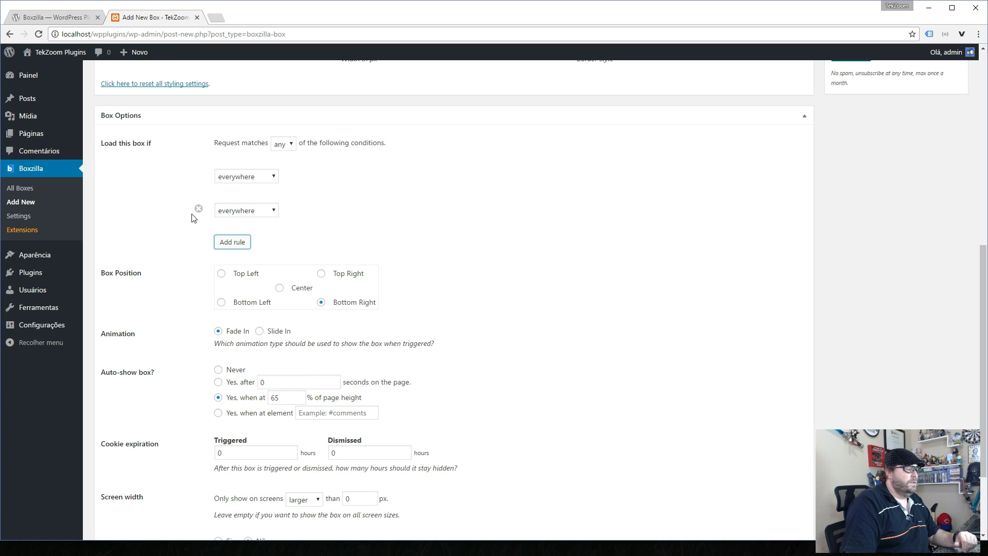
left_click(199, 208)
left_click(283, 144)
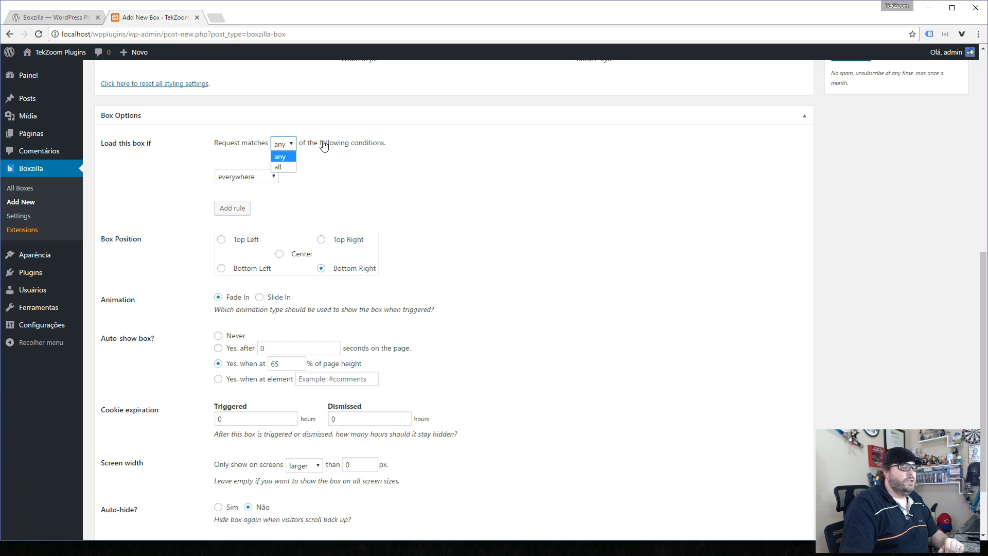
left_click(505, 189)
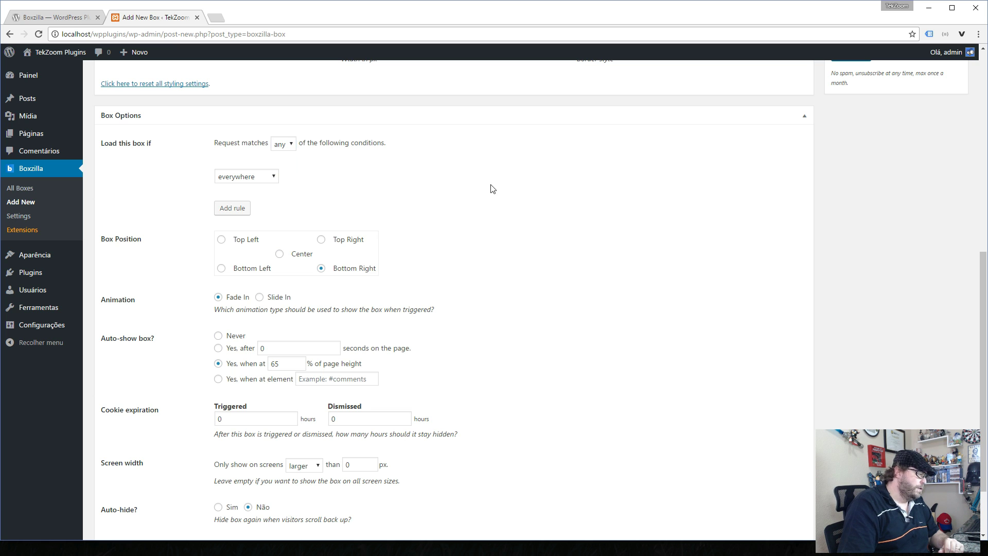
Step: Set the Home Principal box's position to Top Left
scroll(235, 247, "down", 1)
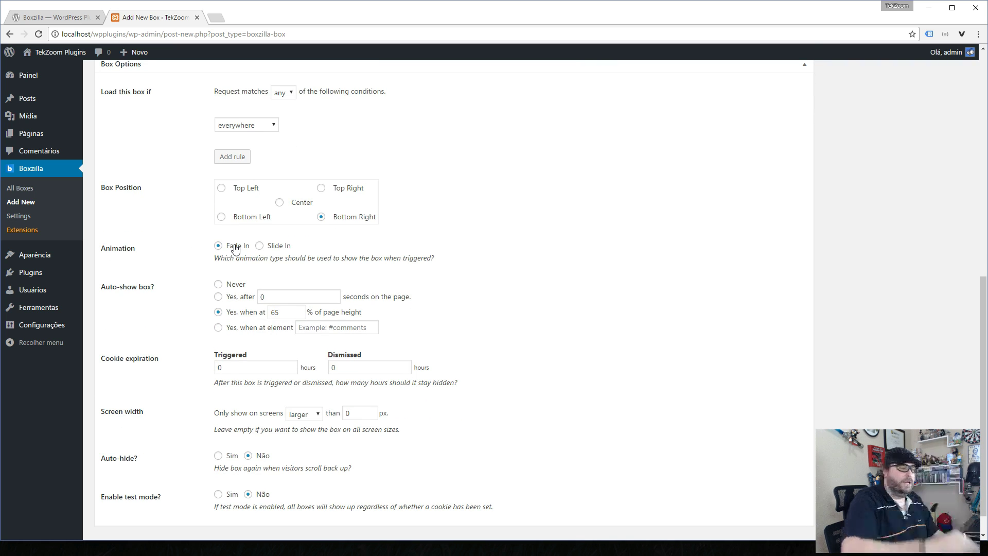
left_click(248, 193)
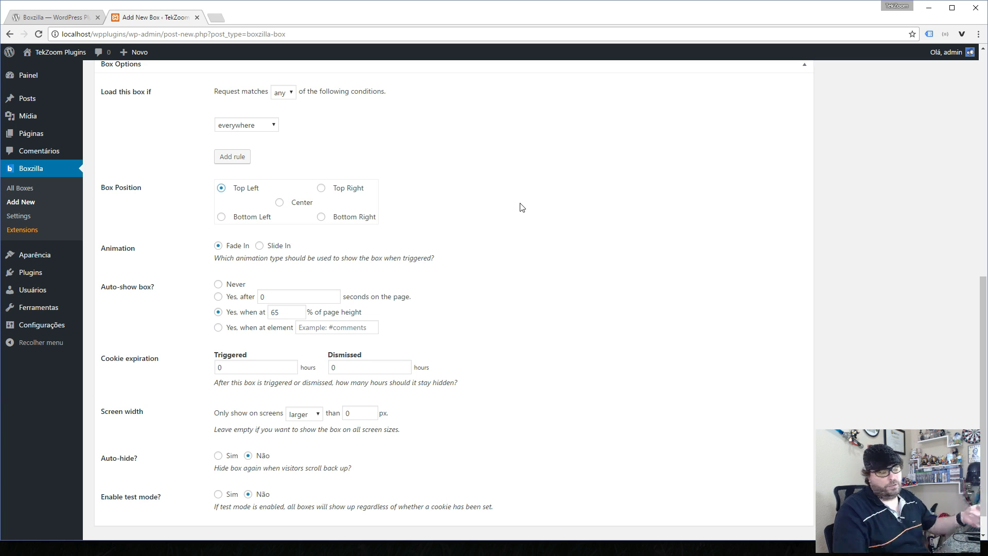
Step: View the screen width comparison choices, and try Auto-hide with Sim before returning it to Não
scroll(546, 192, "down", 1)
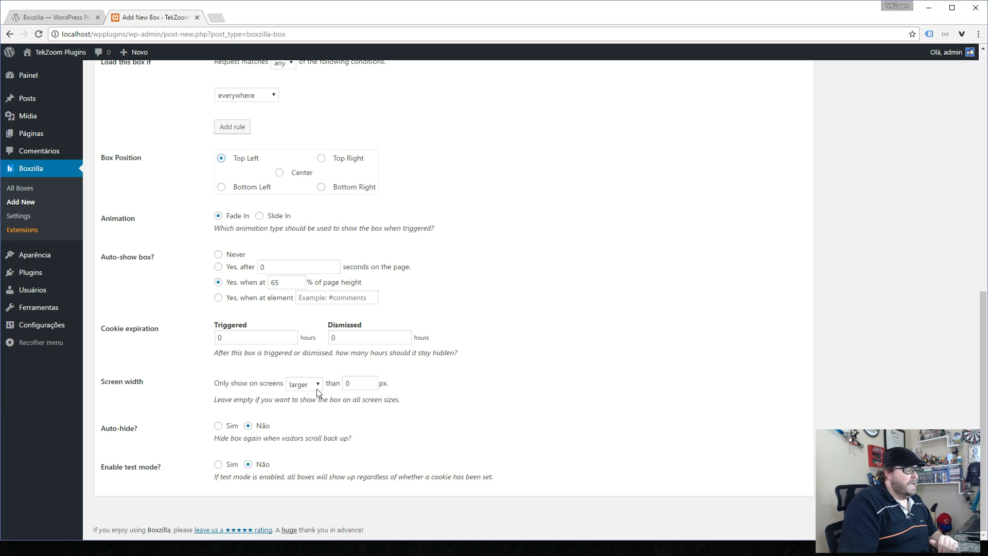
left_click(303, 385)
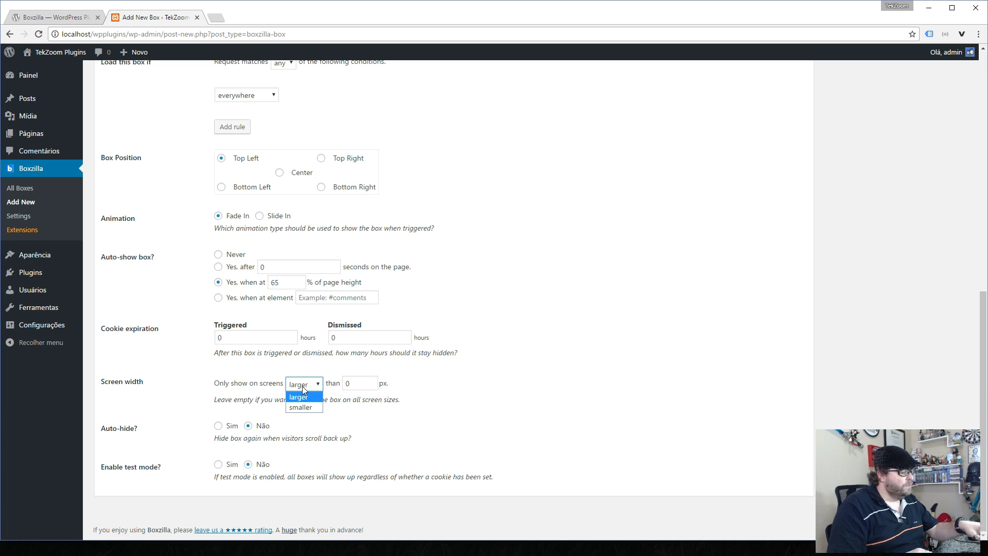
left_click(461, 380)
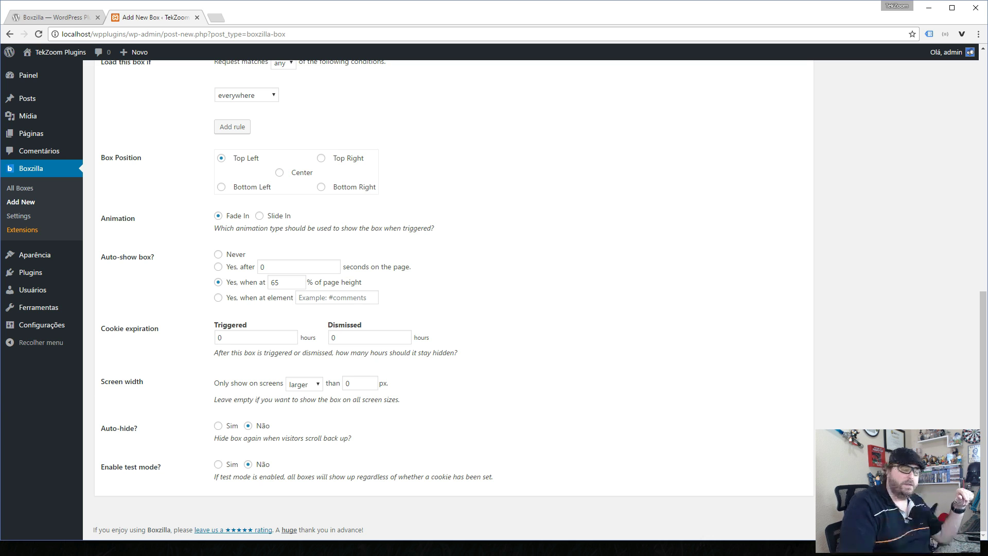
left_click(226, 428)
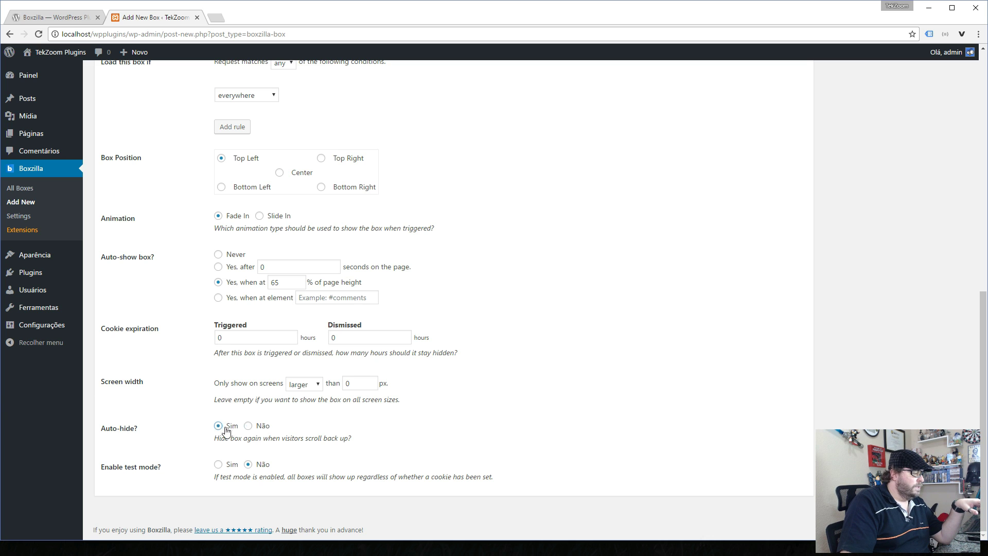
left_click(253, 428)
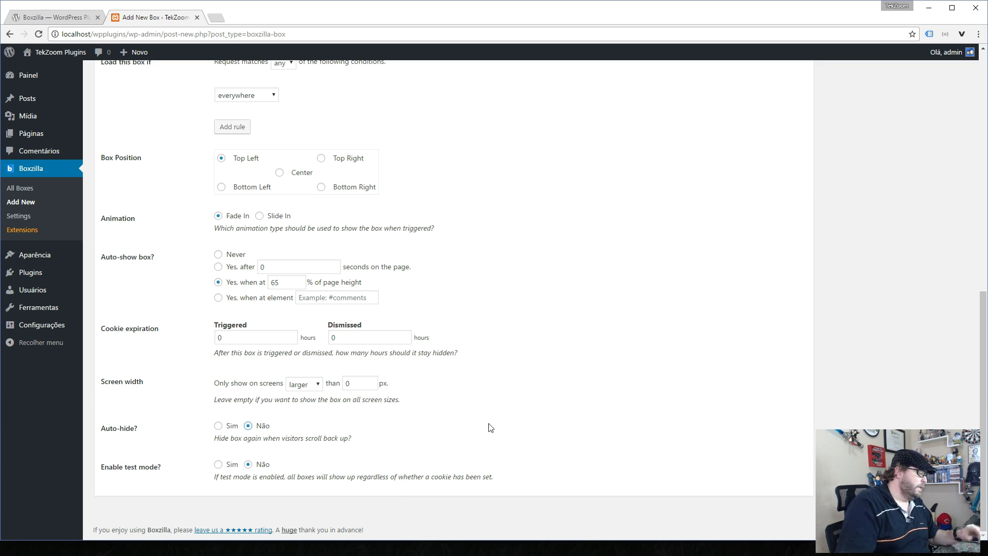
Step: Review the Home Principal box's settings and publish it
scroll(505, 423, "up", 8)
scroll(450, 404, "up", 2)
scroll(447, 404, "down", 3)
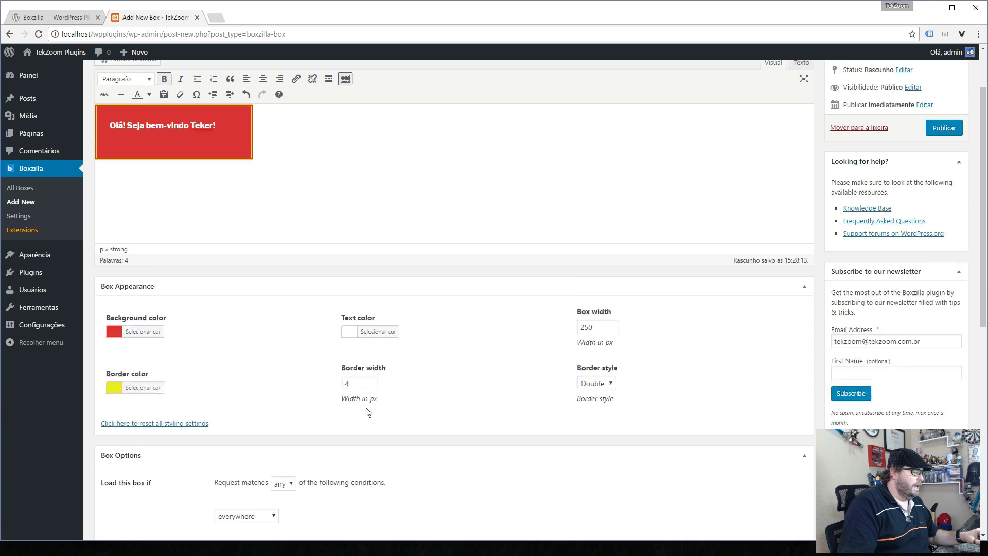
scroll(369, 412, "up", 3)
scroll(256, 260, "down", 3)
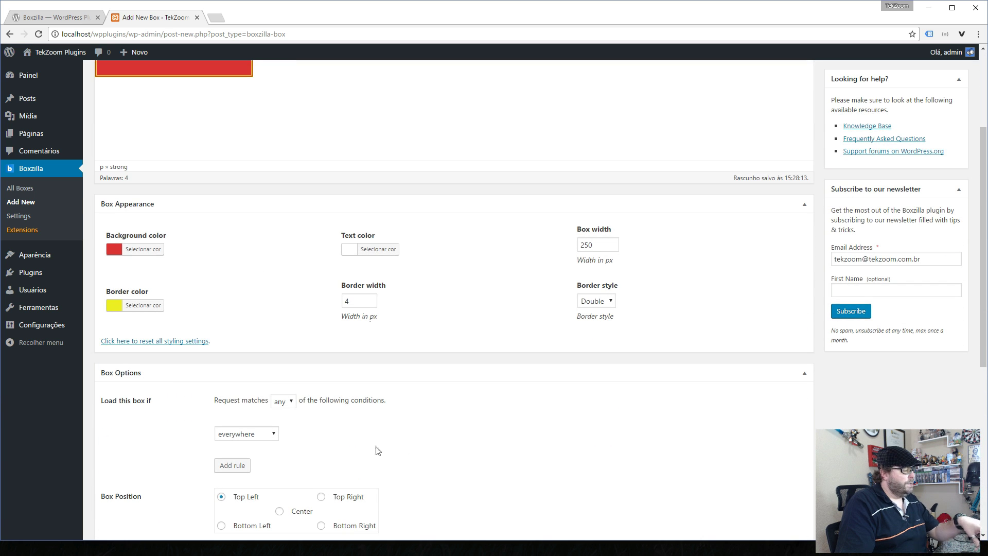
scroll(690, 380, "up", 3)
left_click(946, 201)
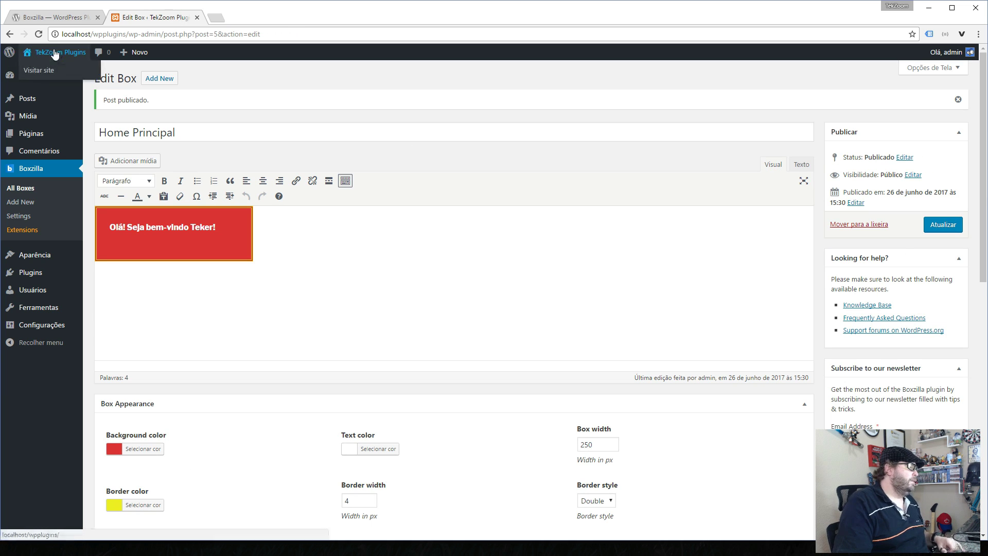
Step: Open the site's front page in a new tab, check how the welcome box behaves along the page, and dismiss it
middle_click(135, 52)
left_click(242, 18)
scroll(635, 238, "down", 3)
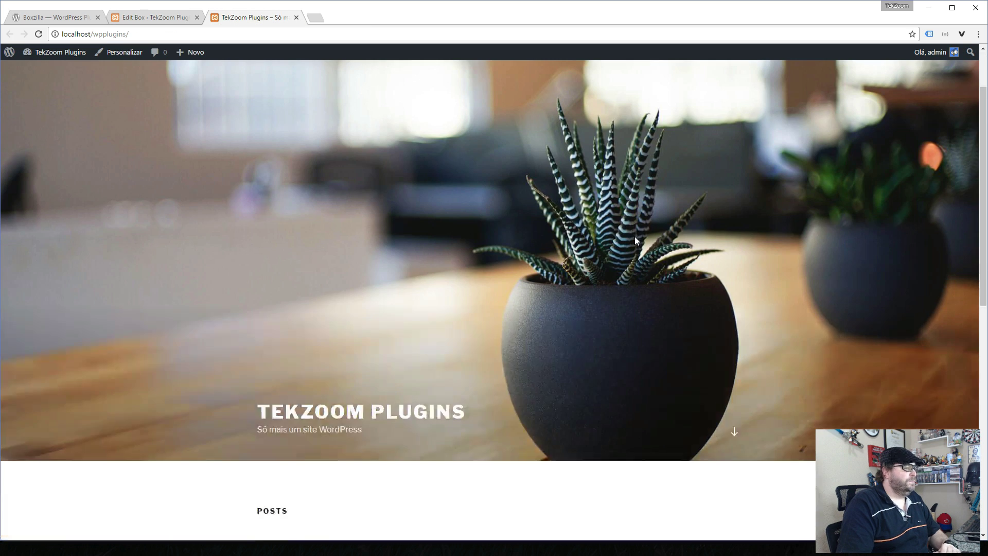
scroll(636, 240, "down", 5)
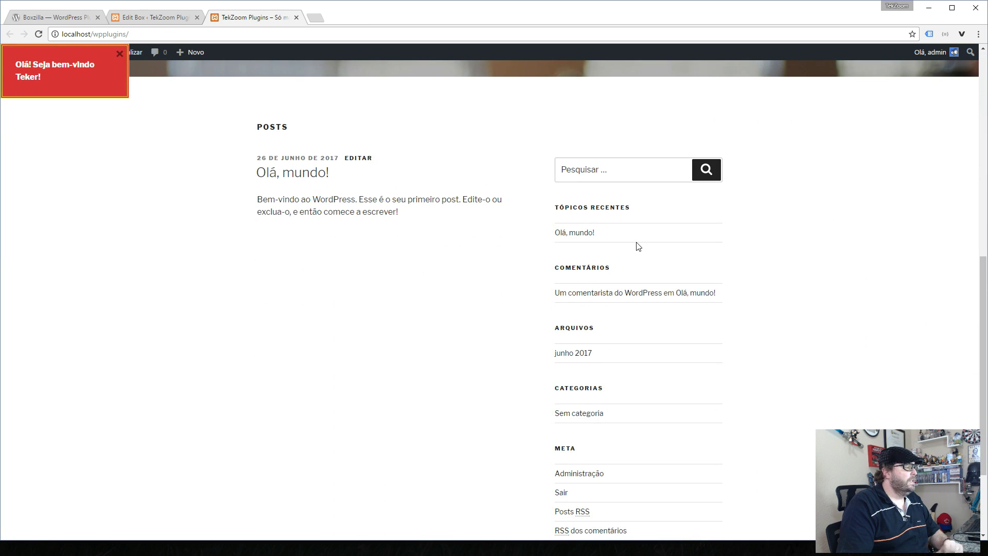
scroll(637, 242, "up", 8)
scroll(636, 236, "down", 3)
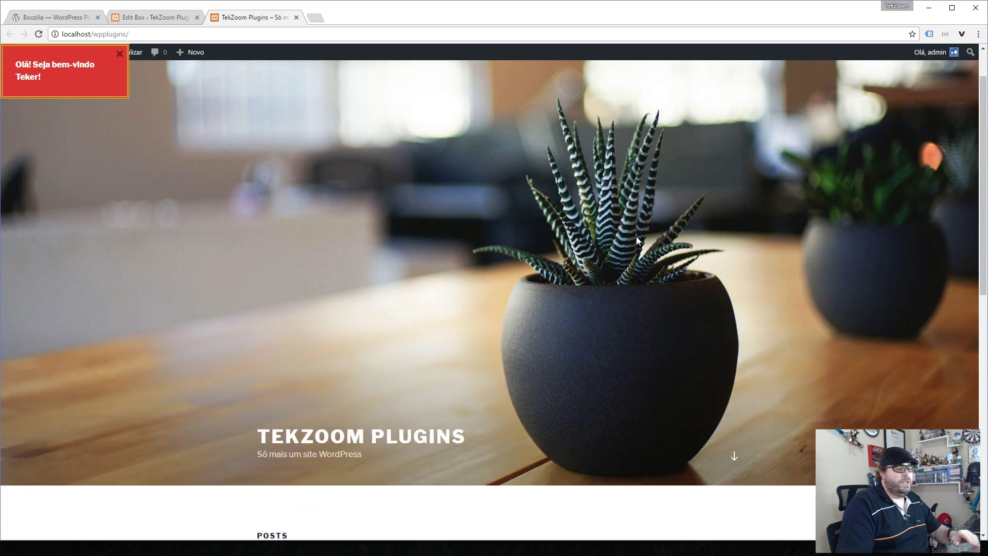
scroll(636, 240, "down", 3)
scroll(635, 243, "up", 6)
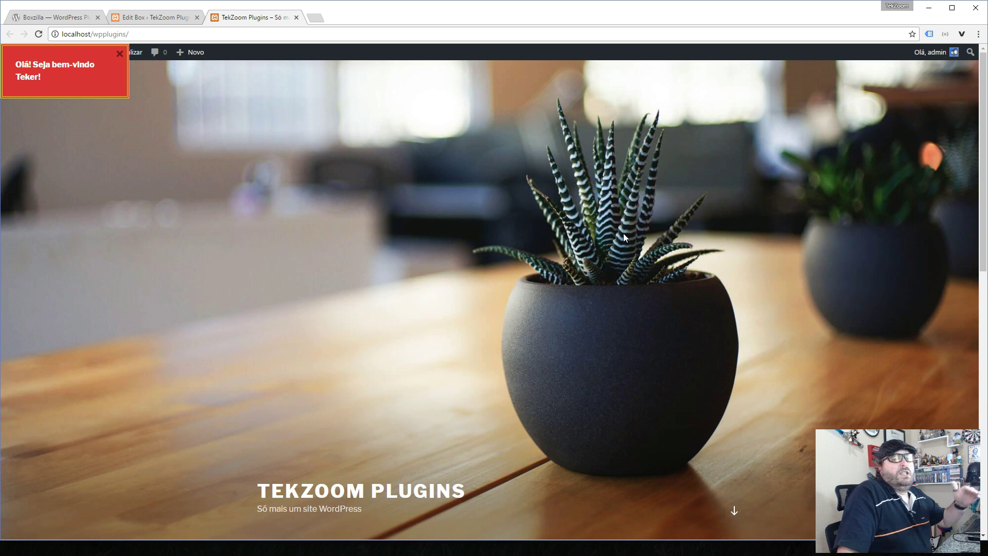
scroll(609, 243, "down", 9)
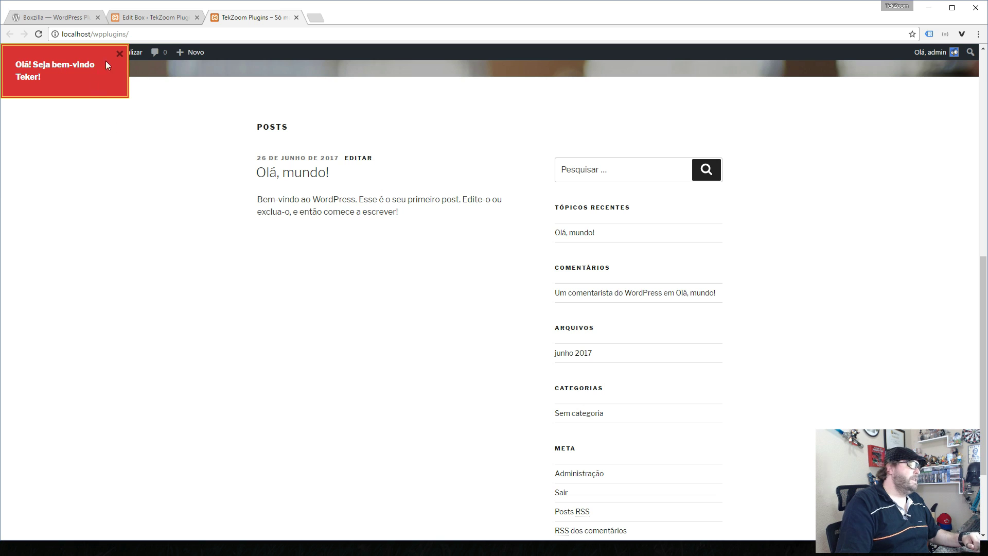
left_click(119, 54)
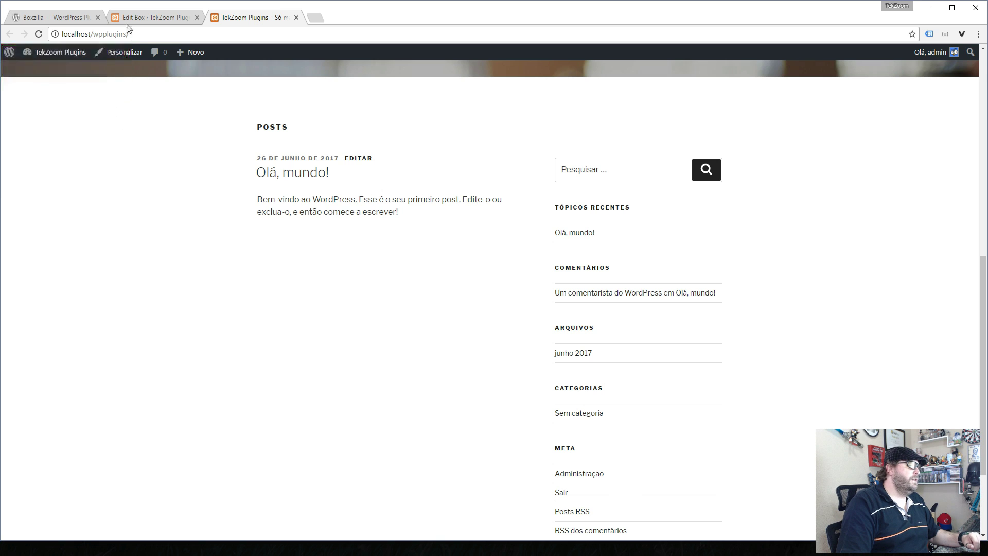
Step: Close the site preview and open Sample Box for editing from the list of all boxes
left_click(131, 18)
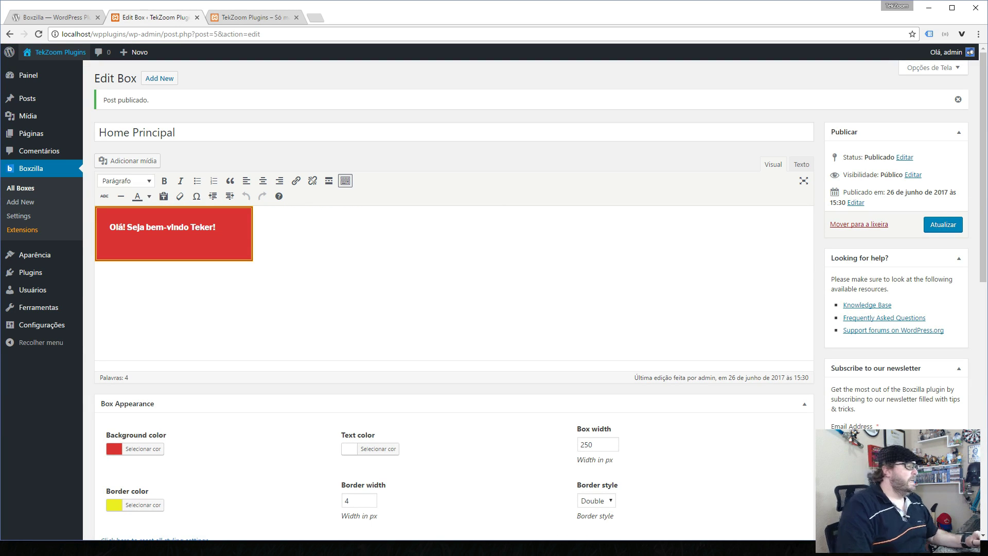
left_click(295, 17)
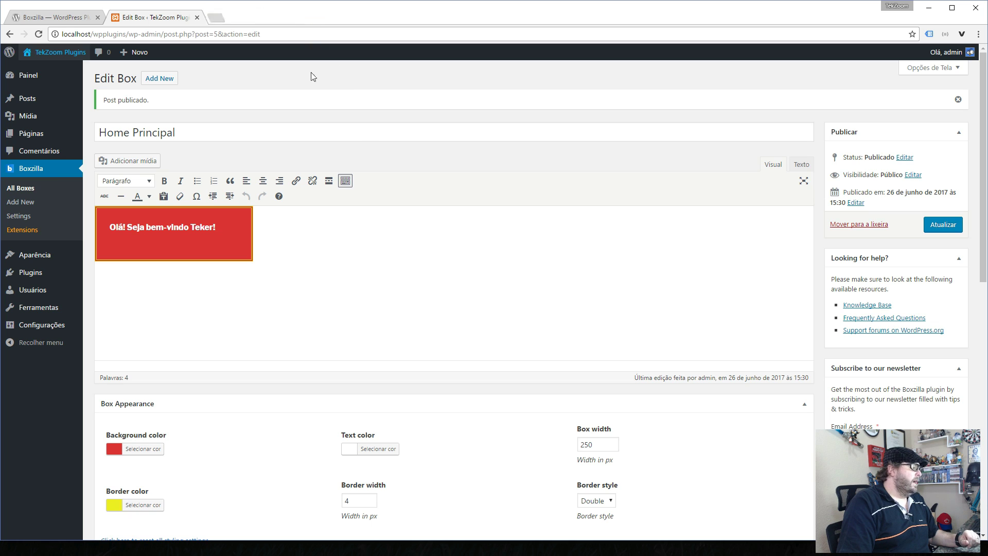
left_click(17, 187)
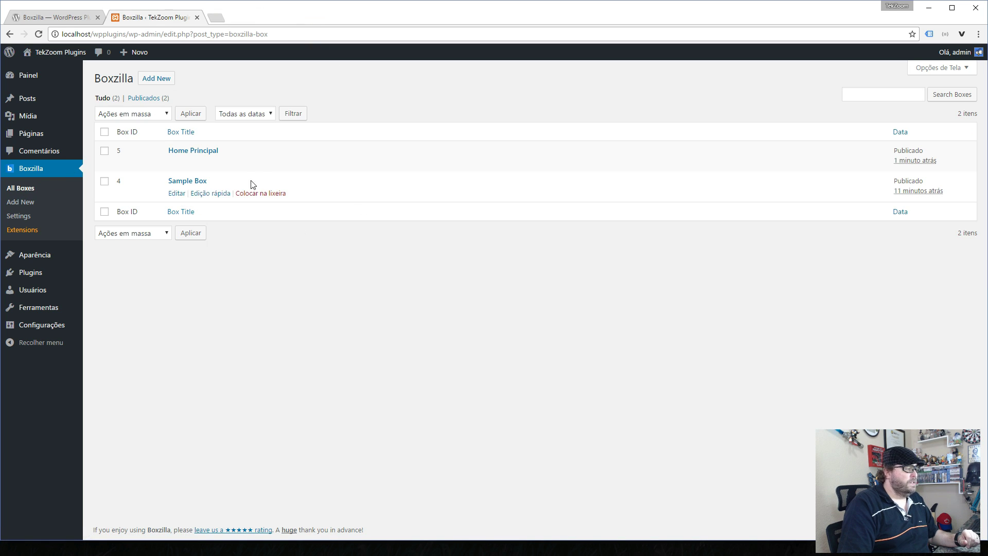
left_click(197, 182)
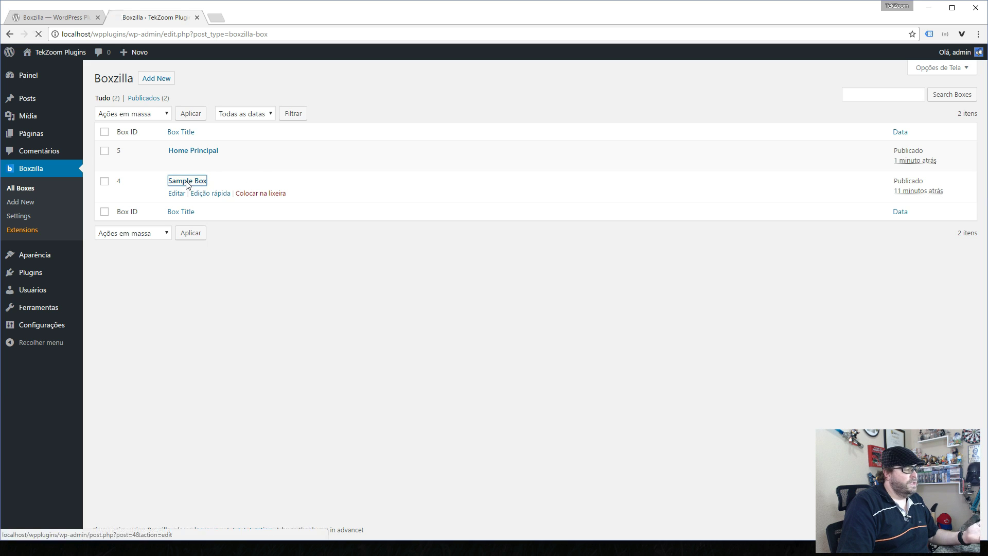
Step: Restrict where Sample Box loads with the condition "if post" "is" 1
scroll(318, 278, "down", 3)
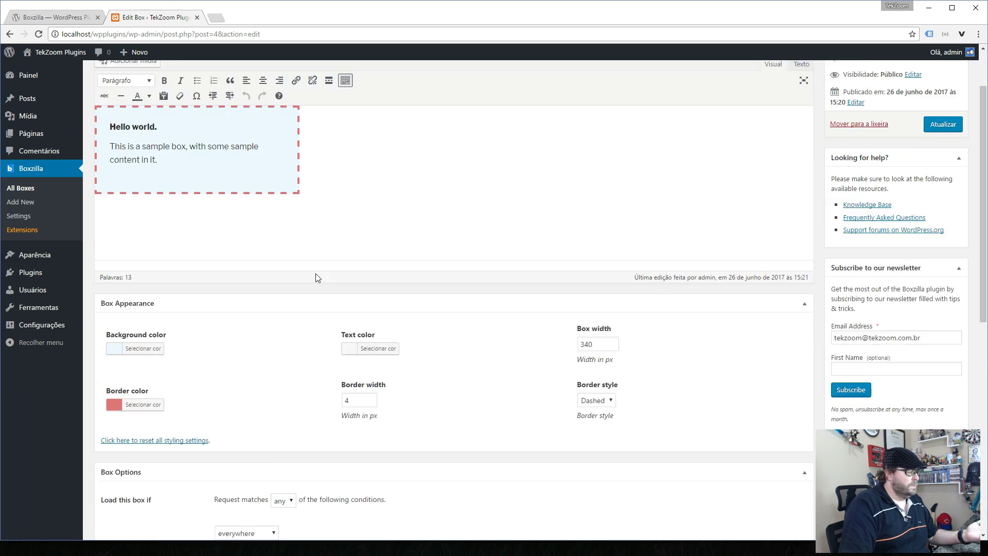
scroll(318, 278, "up", 5)
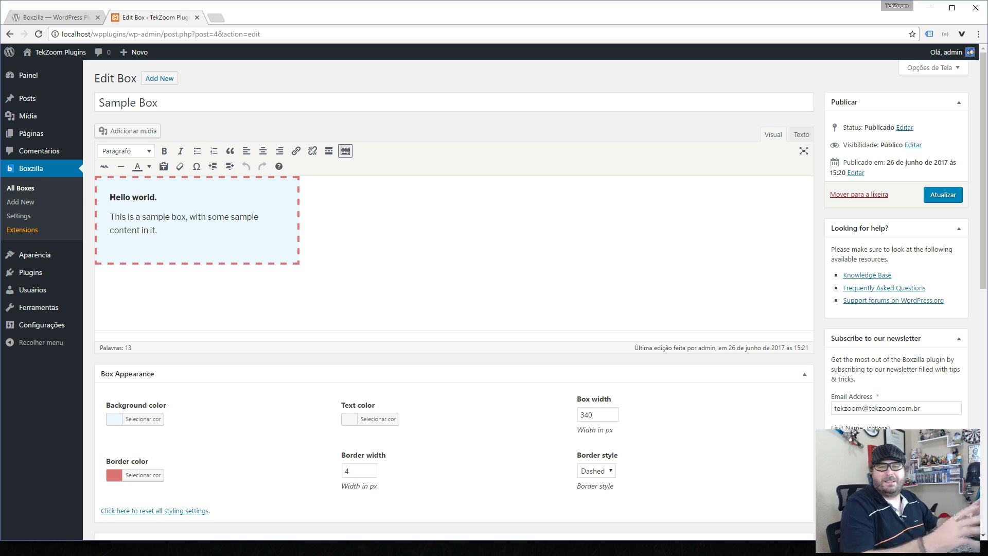
scroll(261, 256, "down", 6)
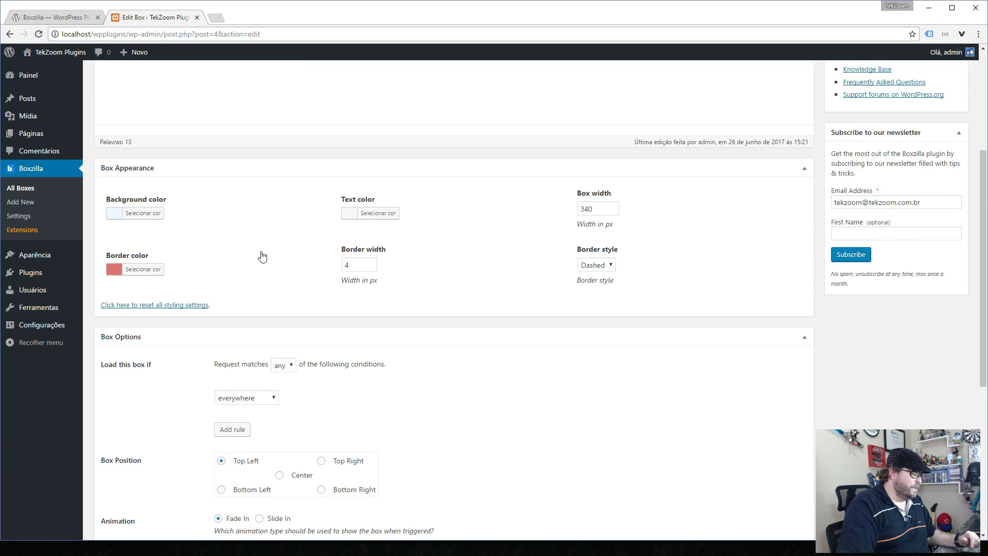
left_click(268, 297)
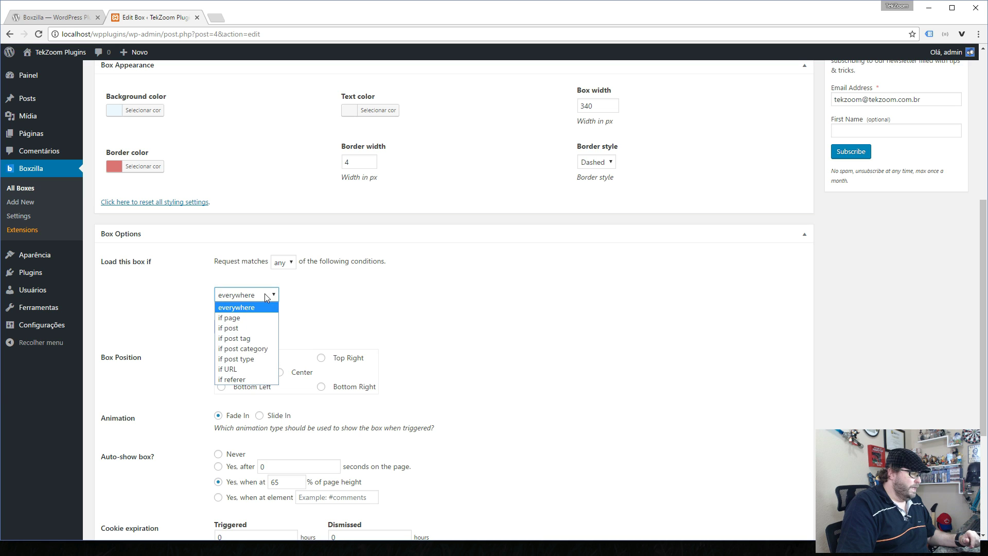
left_click(258, 329)
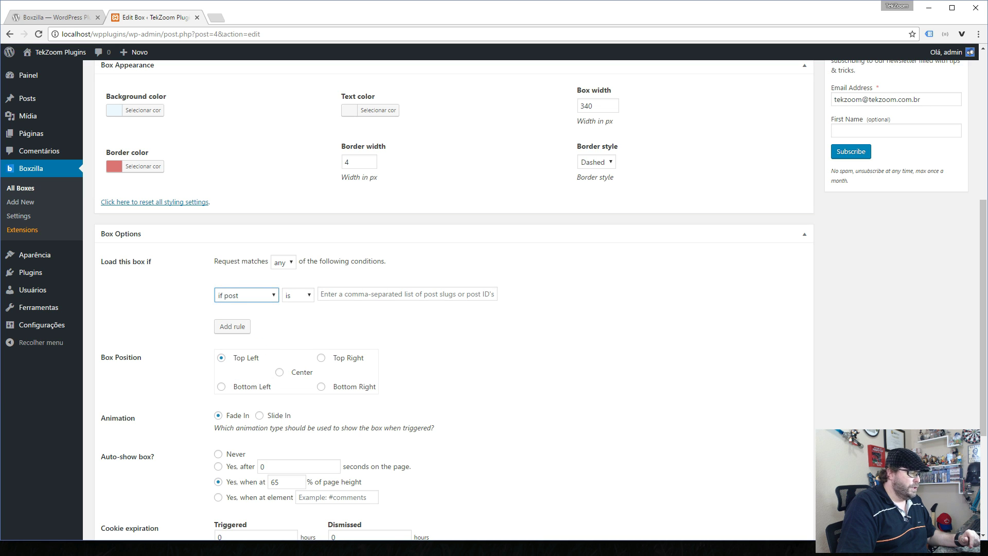
type("1")
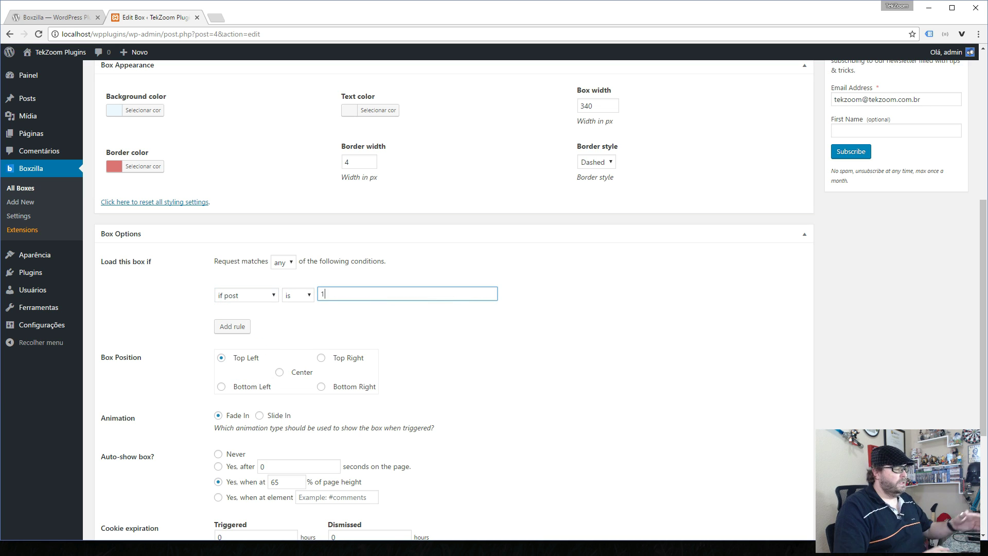
Step: Update Sample Box to save its load condition
scroll(600, 216, "up", 3)
scroll(452, 299, "up", 3)
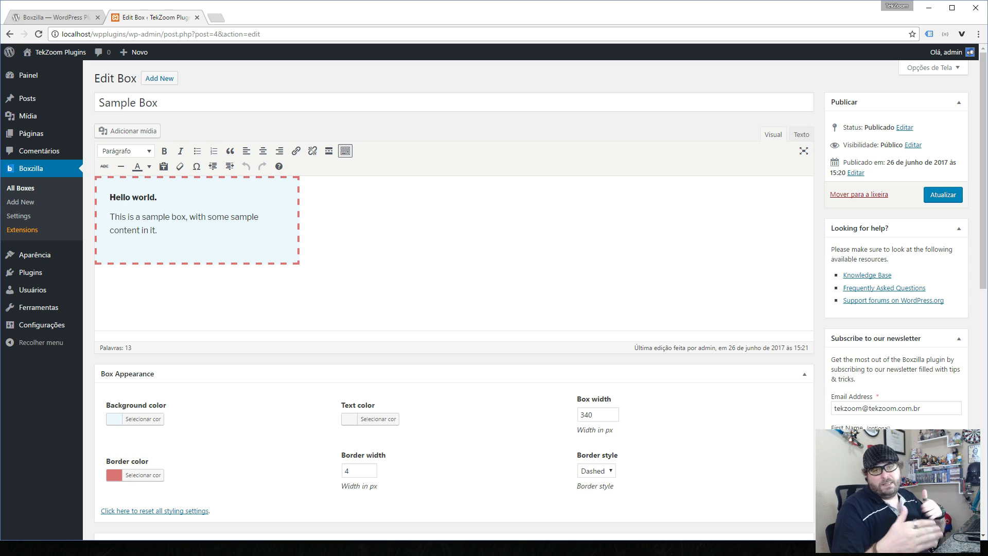
left_click(956, 197)
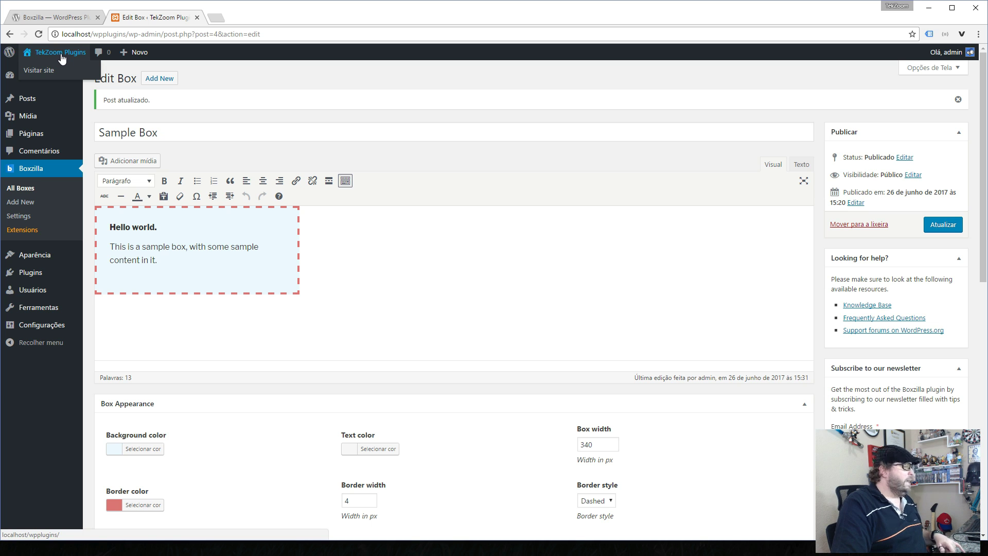
Step: Open the site's front page in a new tab and check which box appears near the end of the page
middle_click(61, 59)
key("ctrl+Tab")
scroll(432, 230, "down", 7)
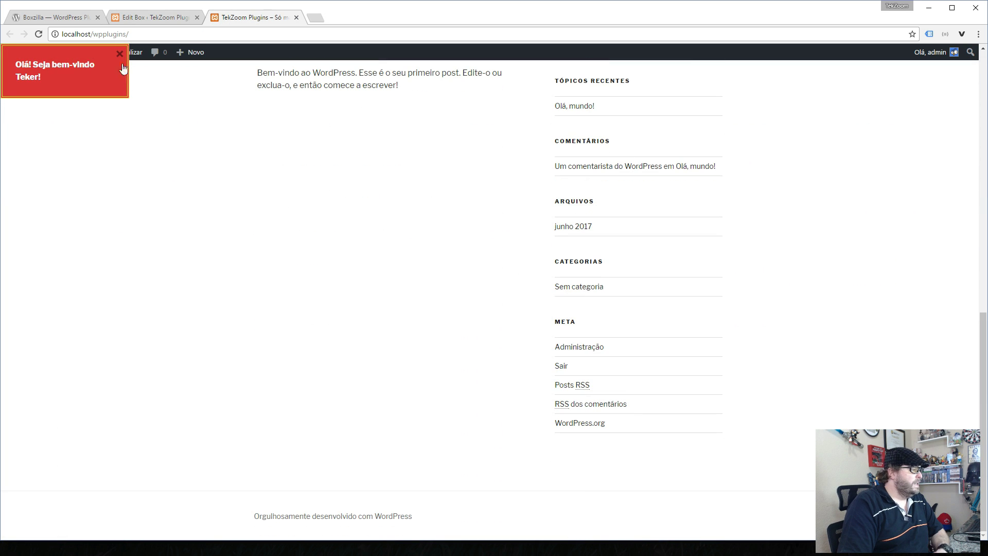
Step: Dismiss the welcome box on the front page and go through the page again to check whether it reappears
left_click(119, 53)
scroll(434, 278, "up", 7)
scroll(448, 324, "down", 5)
scroll(450, 324, "up", 5)
scroll(453, 324, "down", 5)
scroll(455, 324, "down", 2)
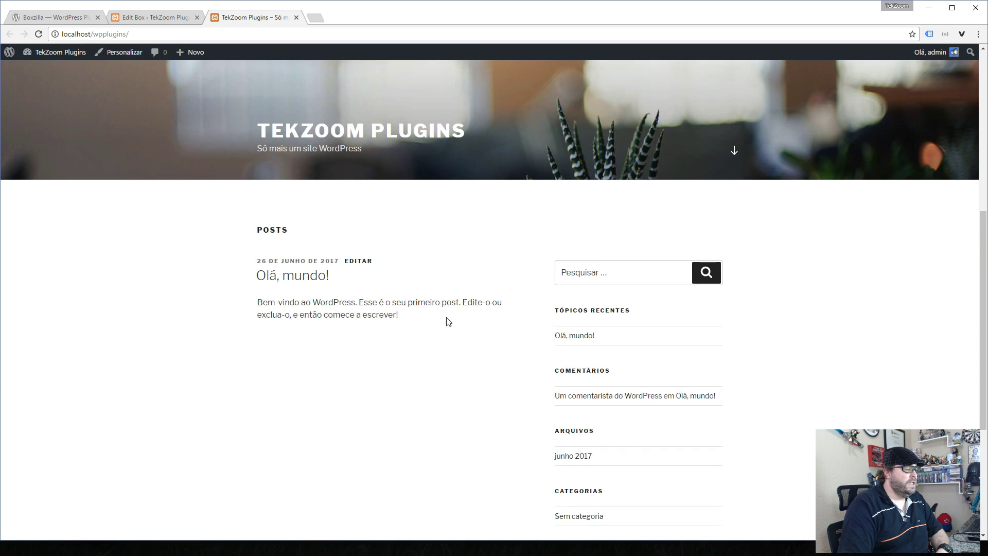
Step: Open the post "Olá, mundo!" and check which boxes load there, dismissing the welcome box
left_click(296, 280)
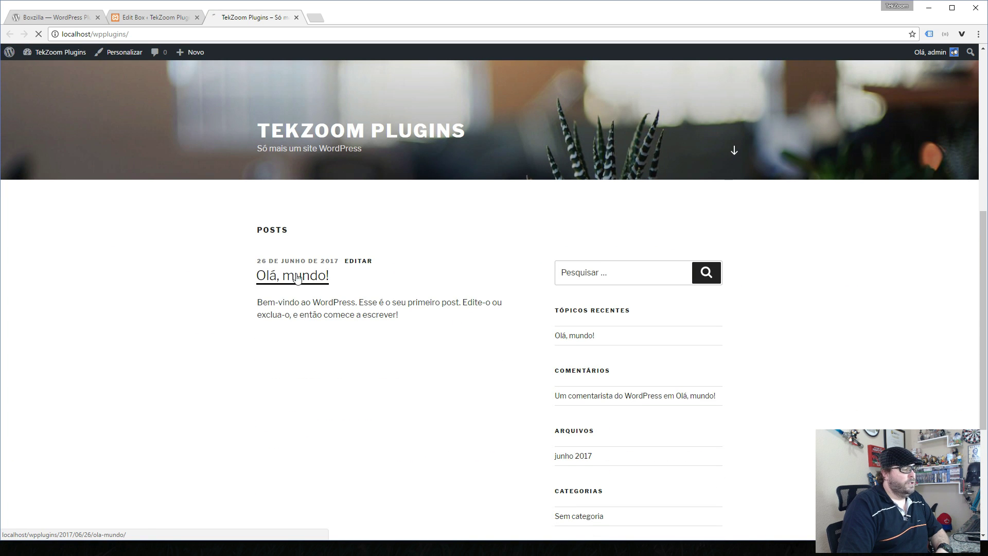
scroll(555, 193, "down", 6)
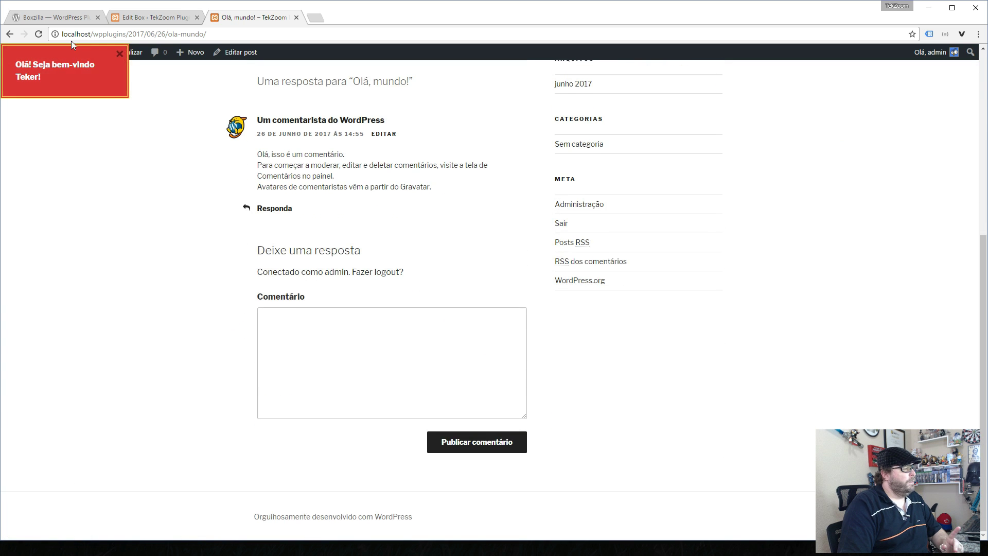
left_click(119, 53)
scroll(354, 162, "up", 1)
scroll(354, 163, "up", 6)
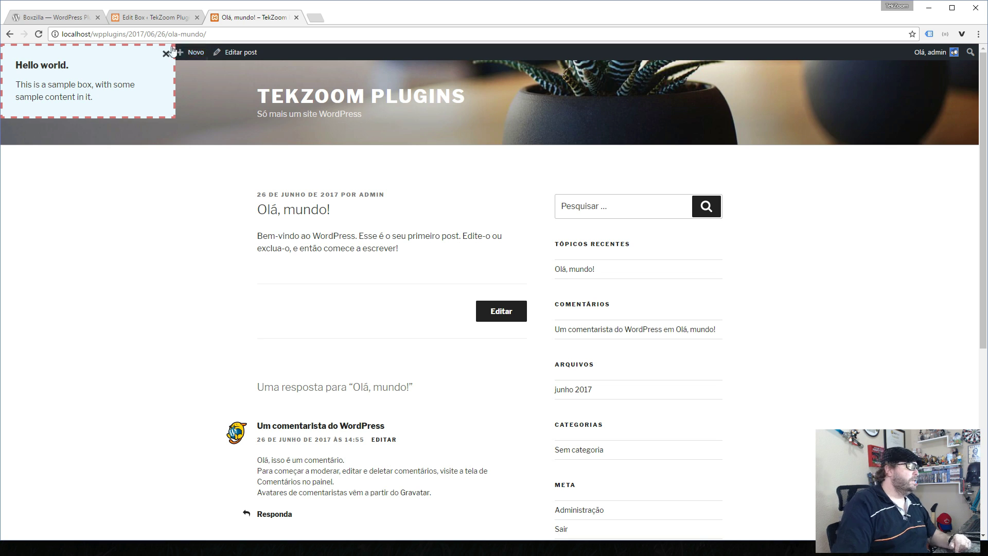
Step: Return to the WordPress admin and start a new page titled "Página Principal"
left_click(149, 19)
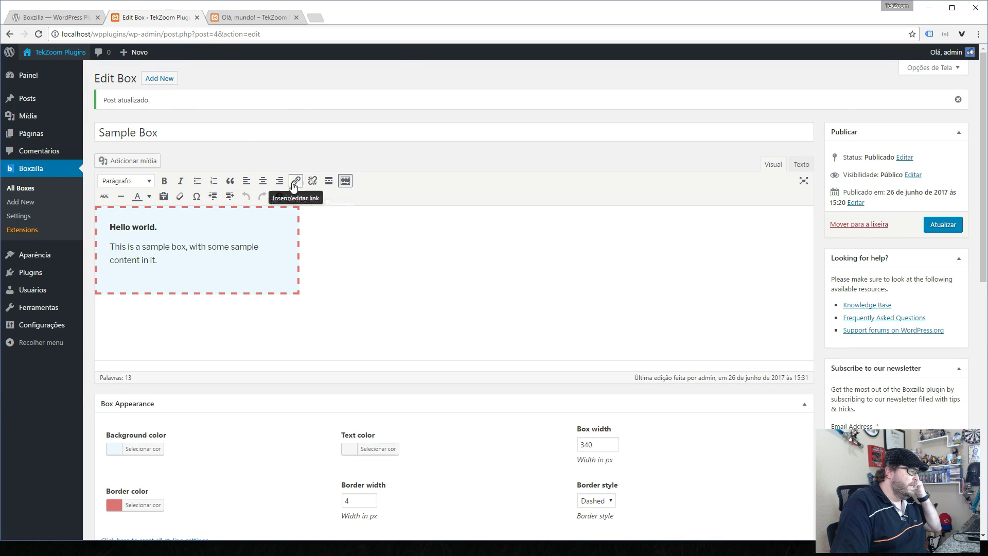
left_click(30, 188)
left_click(106, 148)
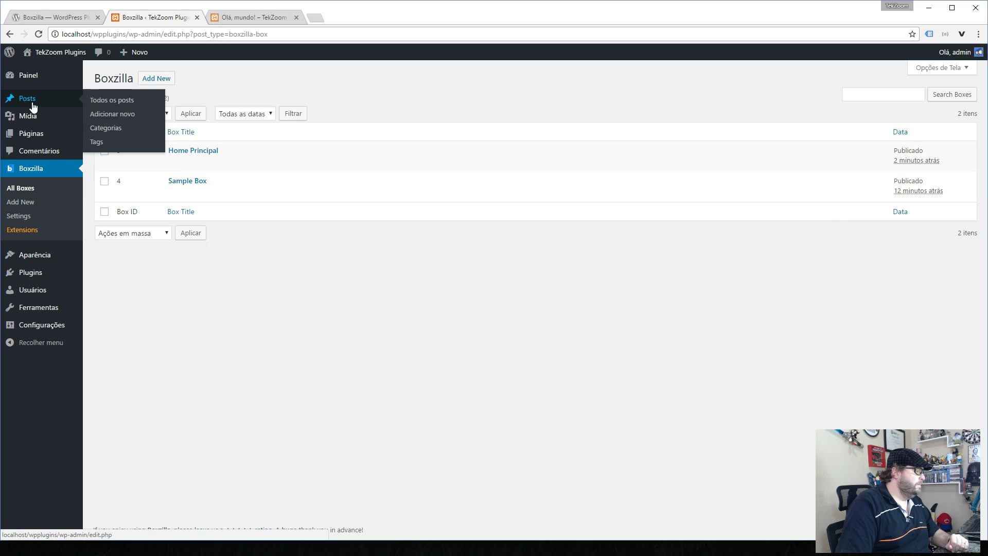
type("Pagina")
key("BackSpace")
key("BackSpace")
key("BackSpace")
key("BackSpace")
key("BackSpace")
type("ágina Princip")
key("BackSpace")
key("BackSpace")
type("ipal")
Step: Enter "Esta página é a Home" as the page's content and publish it without a parent page
left_click(116, 207)
type("Esta")
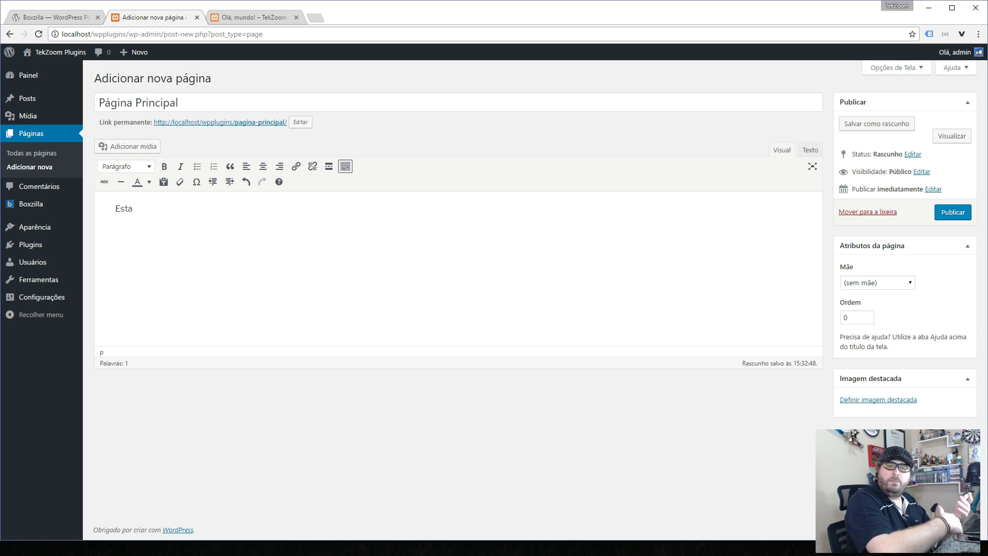
type("pá")
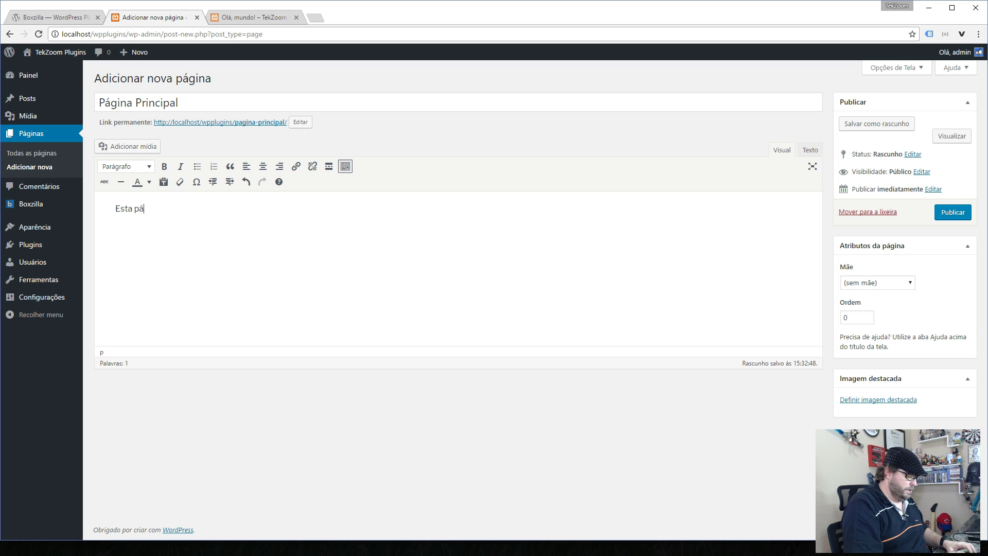
type("gina é a Home")
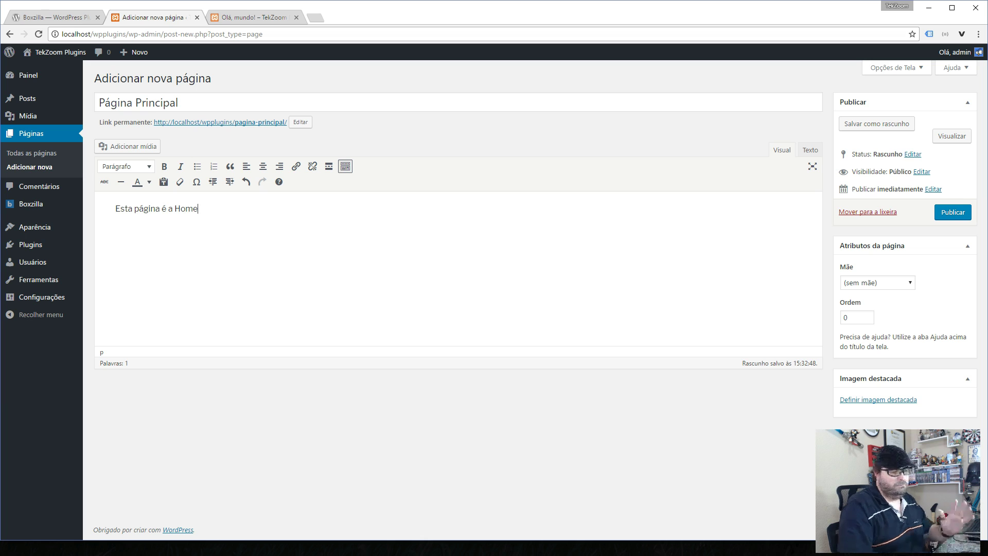
left_click(891, 285)
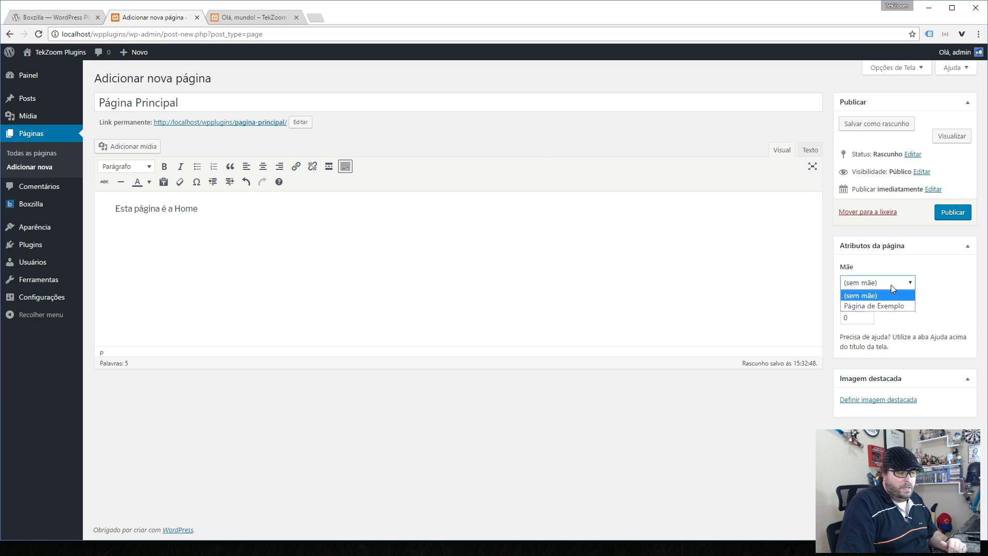
left_click(947, 287)
left_click(958, 215)
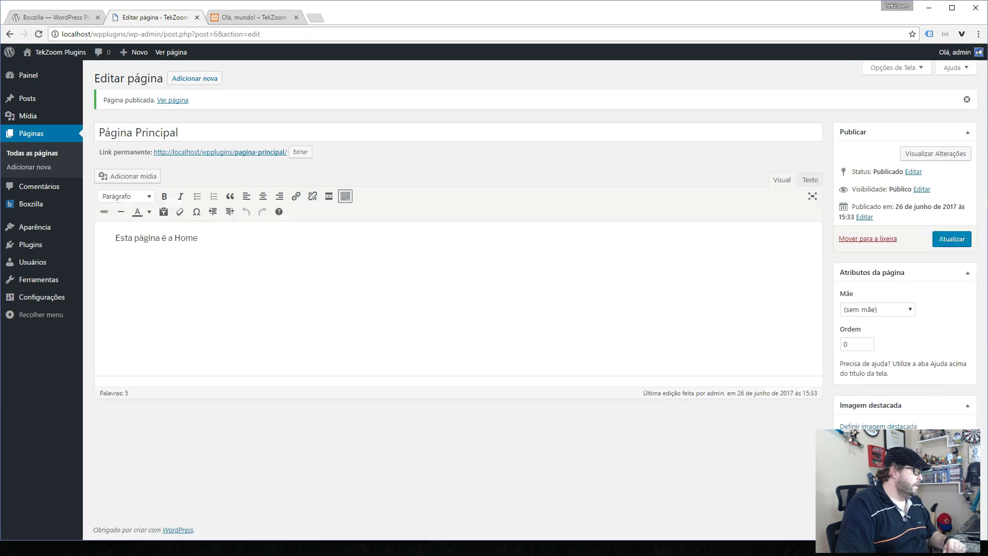
Step: Make the static page "Página Principal" the site's front page in the reading settings and save the changes
mouse_move(57, 303)
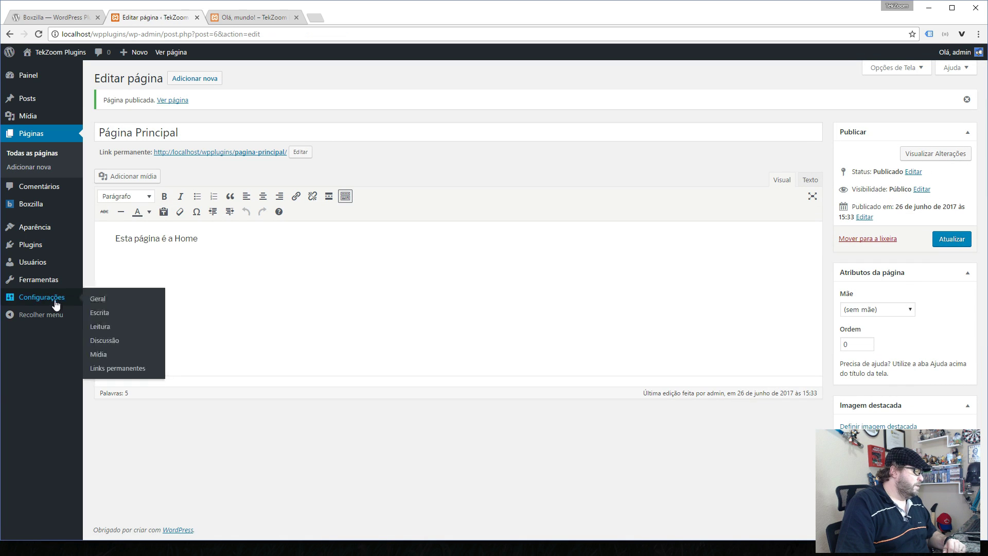
left_click(101, 327)
left_click(226, 127)
left_click(290, 149)
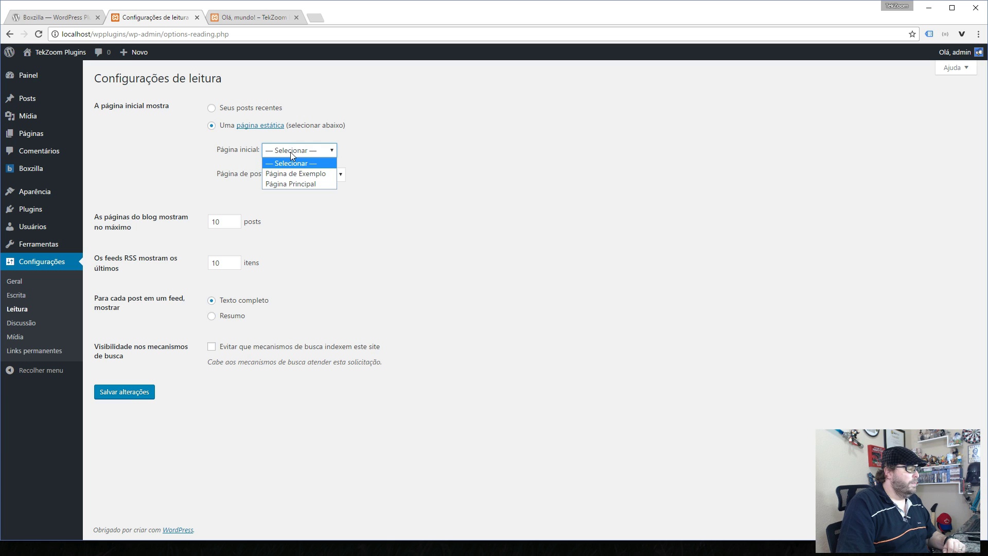
left_click(303, 183)
left_click(152, 395)
Step: Open the site's home page, check that the welcome box loads on the new static page, and dismiss it
left_click(254, 18)
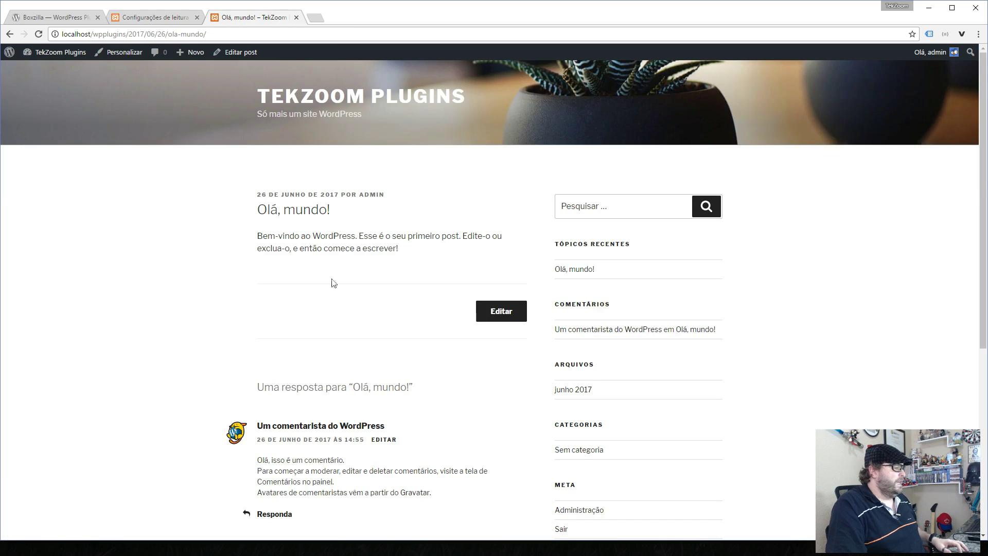
left_click(297, 98)
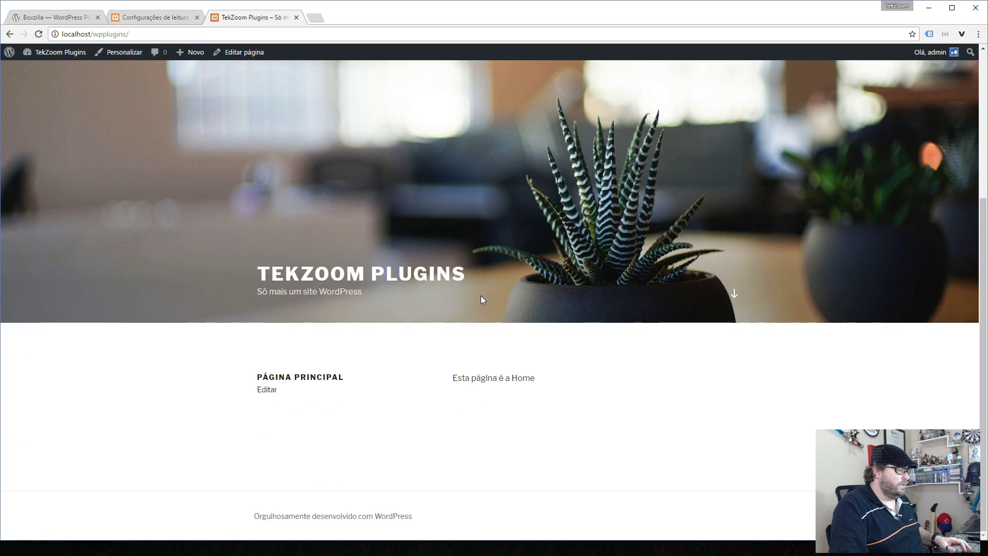
scroll(480, 296, "up", 3)
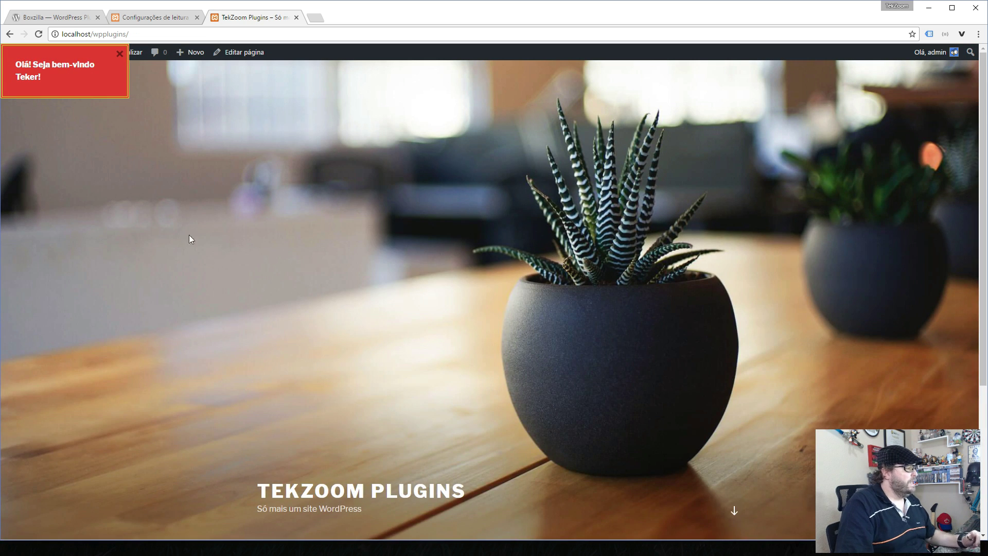
scroll(189, 236, "down", 3)
left_click(119, 53)
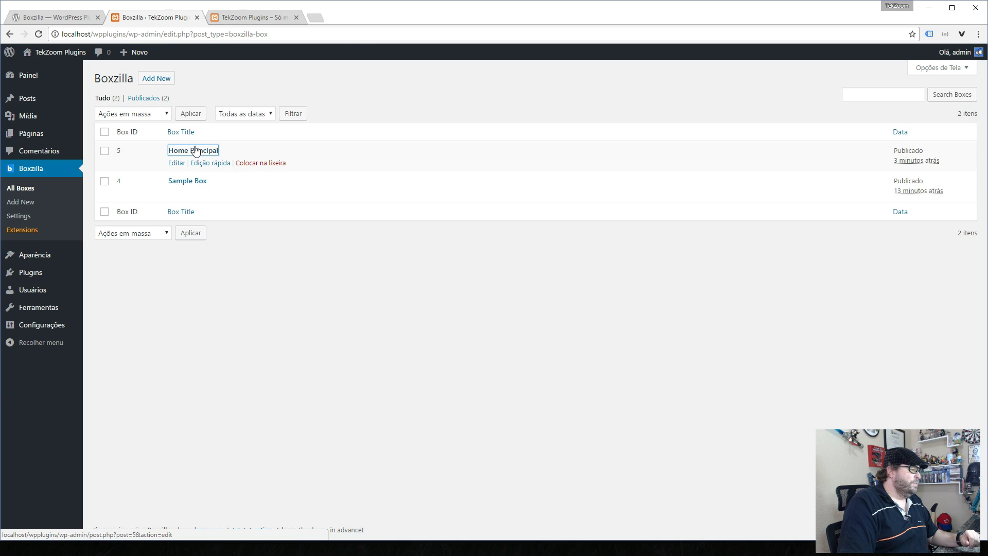
Step: Open the Home Principal box for editing and set its load condition to "if page" "is"
left_click(195, 150)
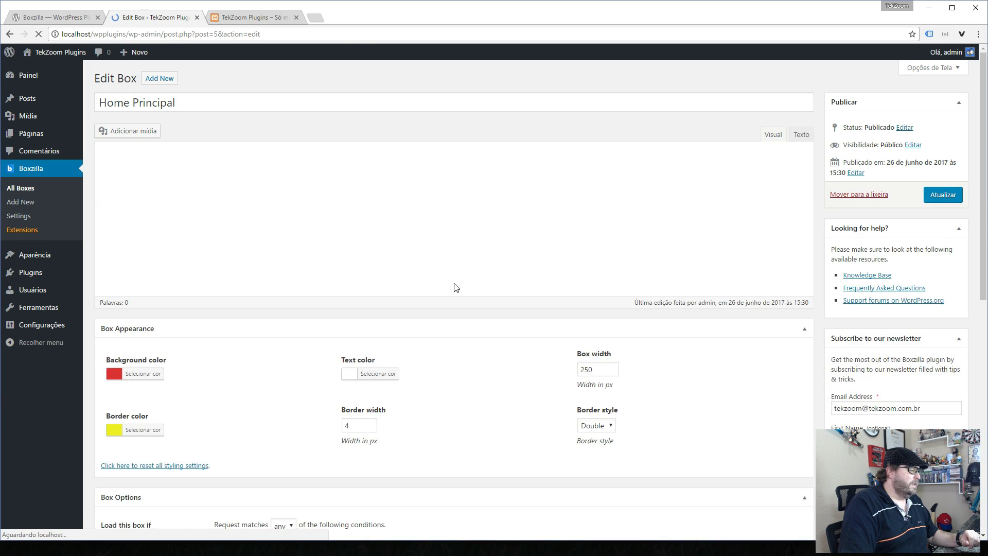
scroll(455, 286, "down", 7)
left_click(235, 192)
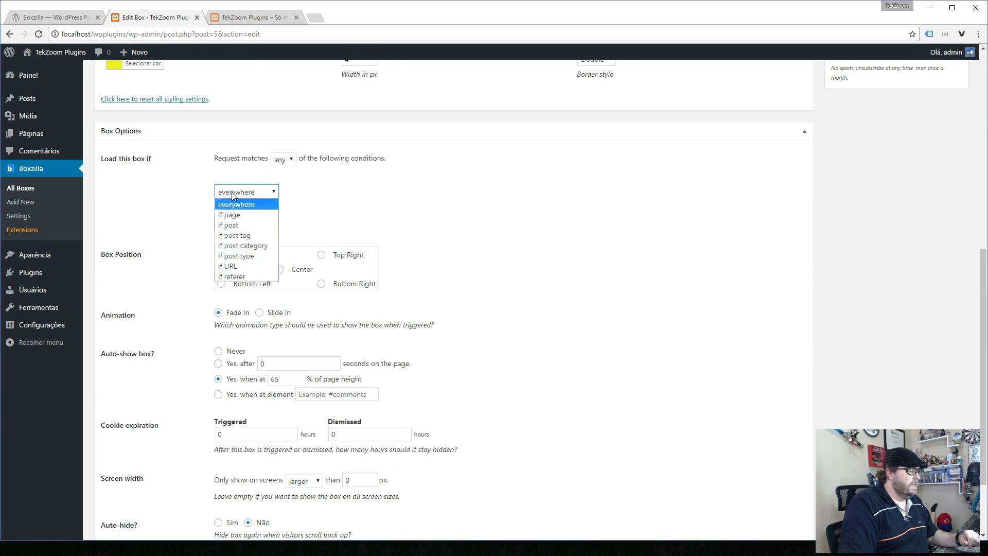
left_click(242, 215)
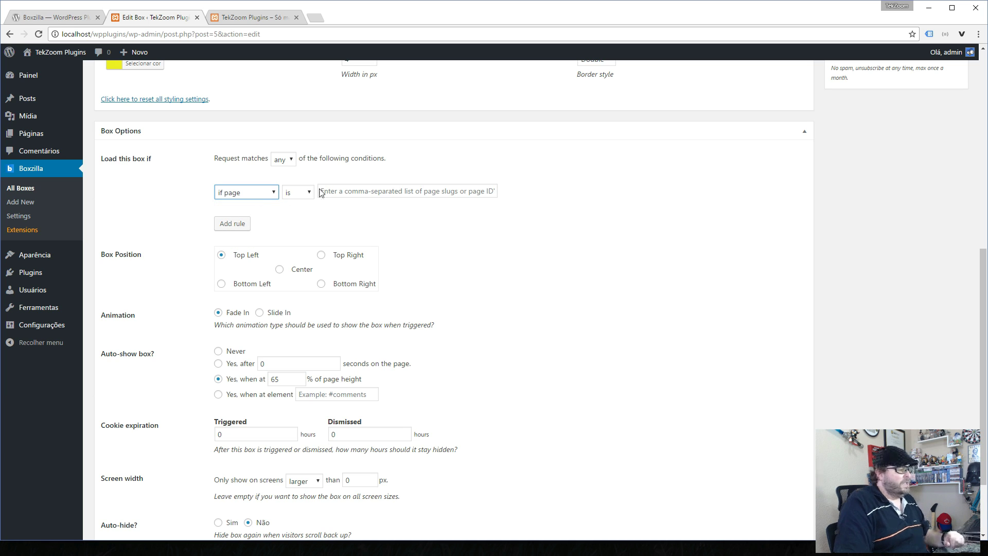
left_click(290, 195)
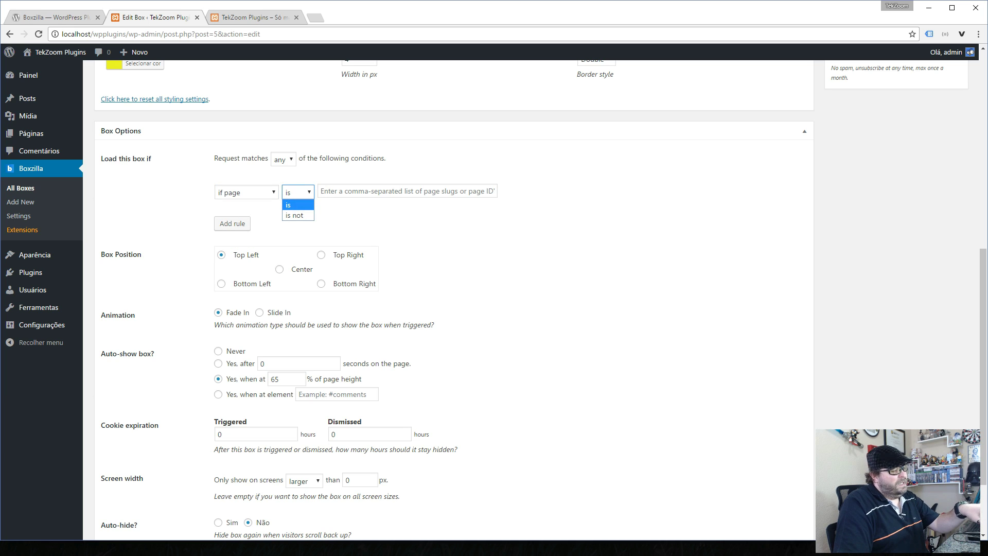
left_click(329, 191)
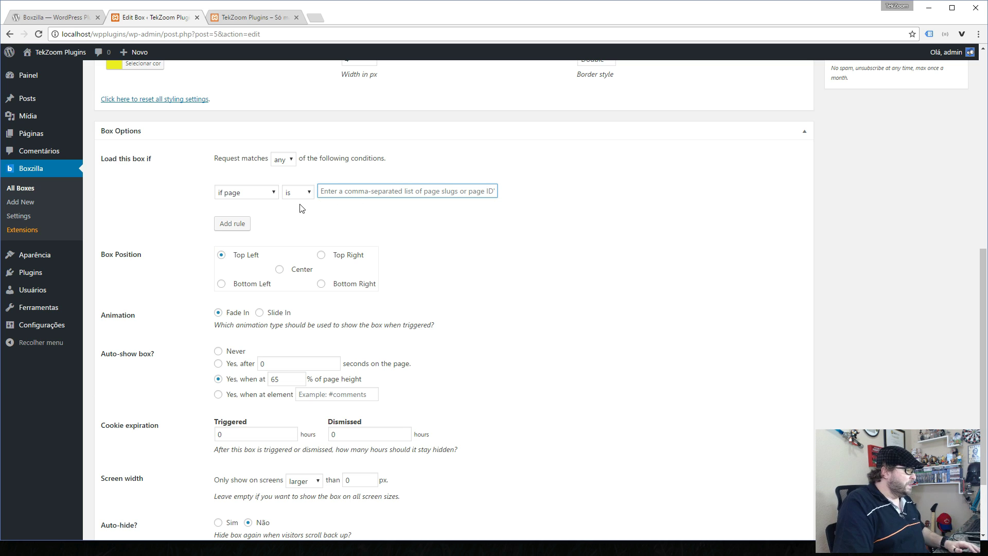
Step: Look up the ID of Página Principal in the page list and enter 6 as the load condition's page
mouse_move(47, 133)
middle_click(108, 131)
left_click(341, 21)
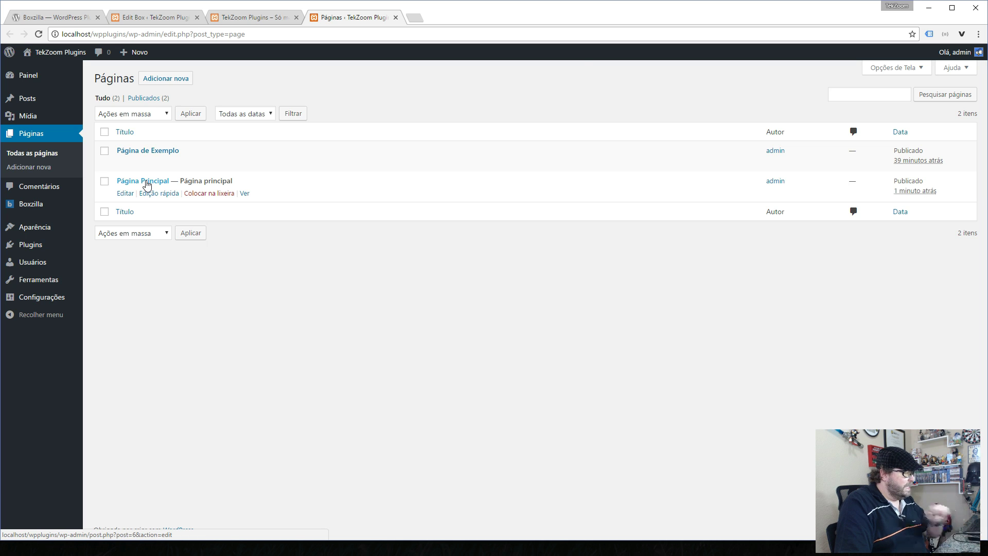
left_click(255, 17)
left_click(155, 18)
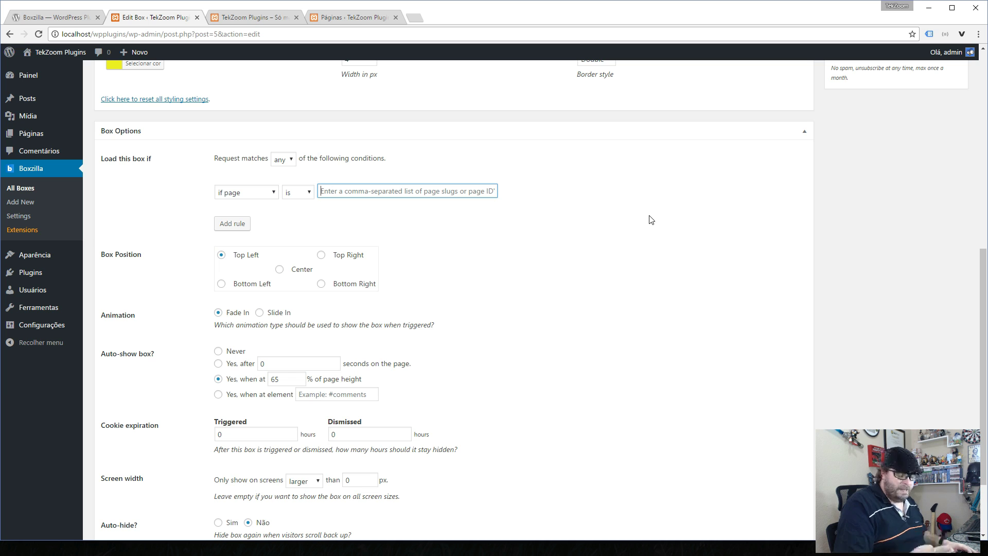
type("2")
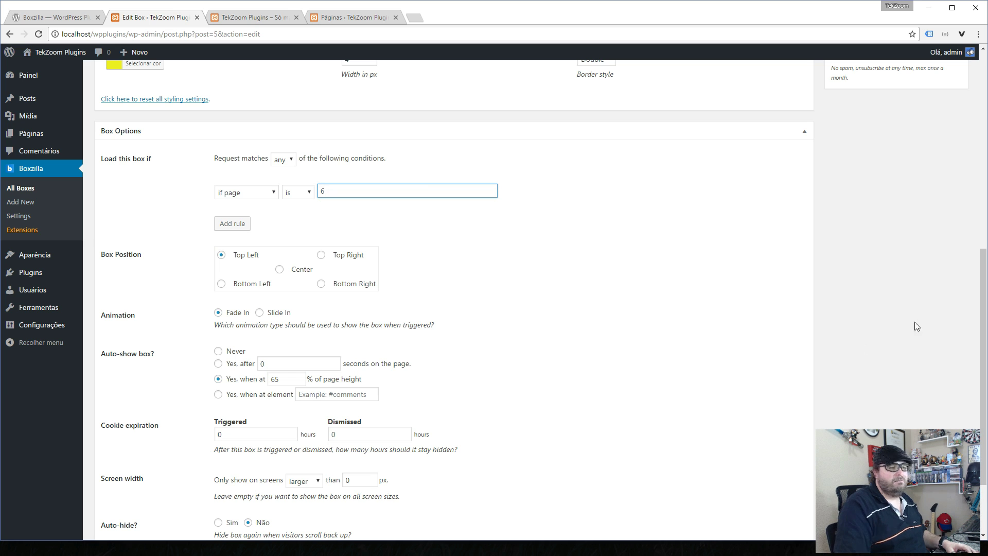
Step: Update Home Principal and check its welcome box on the site's front page, dismissing it
scroll(824, 283, "up", 8)
left_click(942, 196)
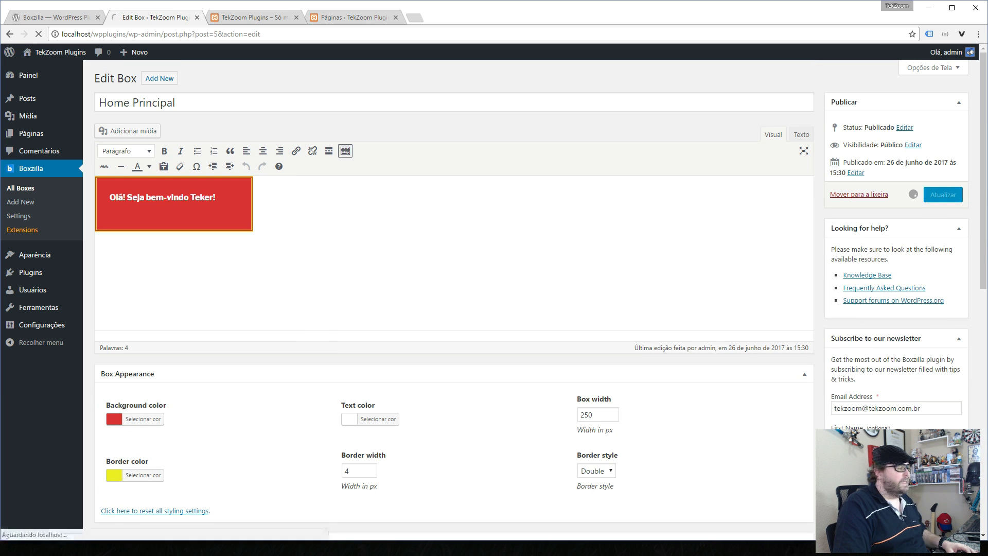
left_click(254, 18)
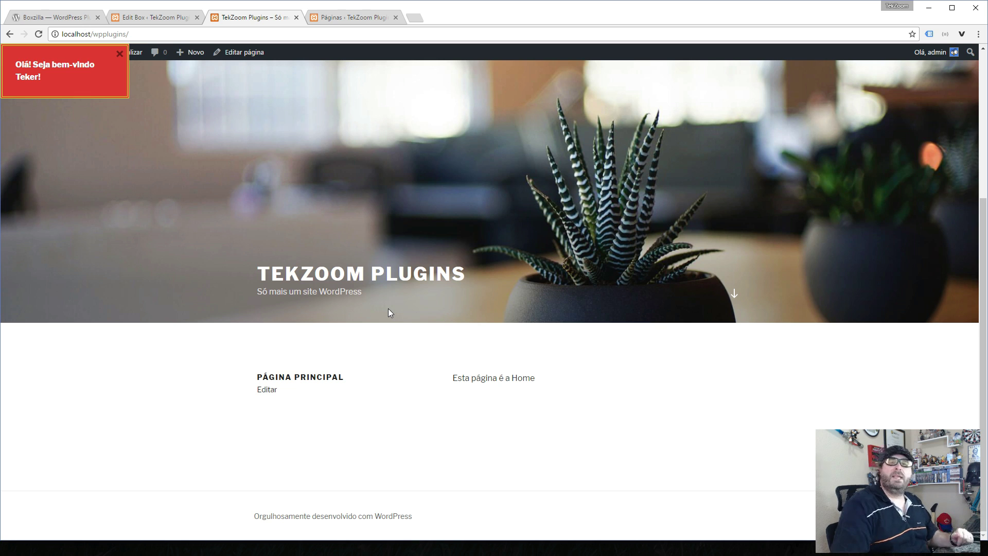
left_click(120, 54)
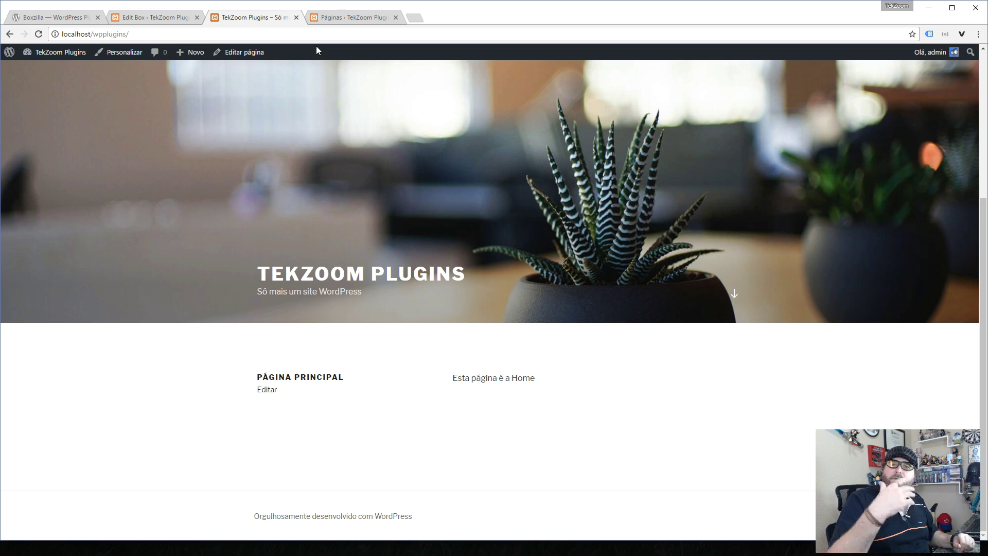
Step: Add the line "Várias coisas" a few blank lines below the greeting in Home Principal and update the box
left_click(155, 17)
left_click(227, 235)
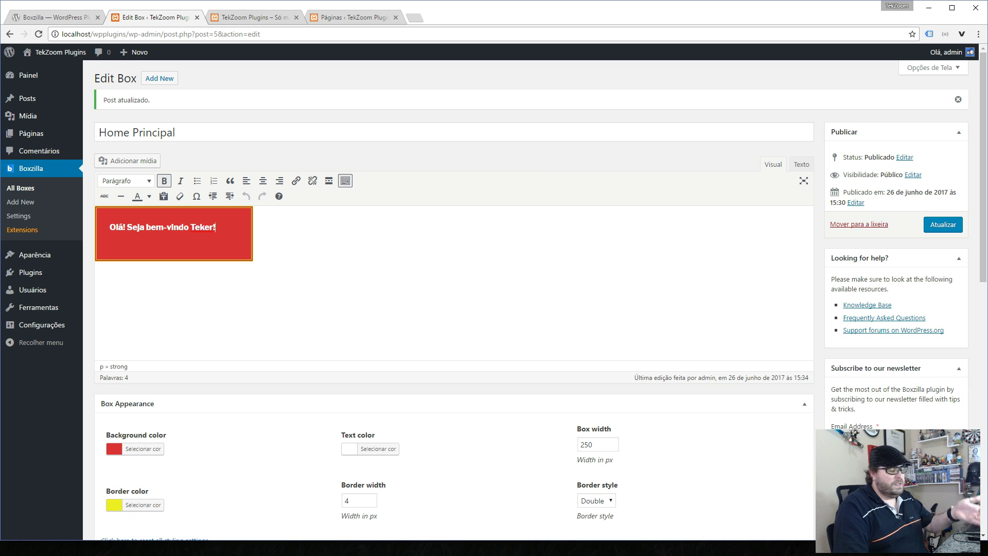
key("Return")
key("Return")
key("Return")
type("Várias coisas")
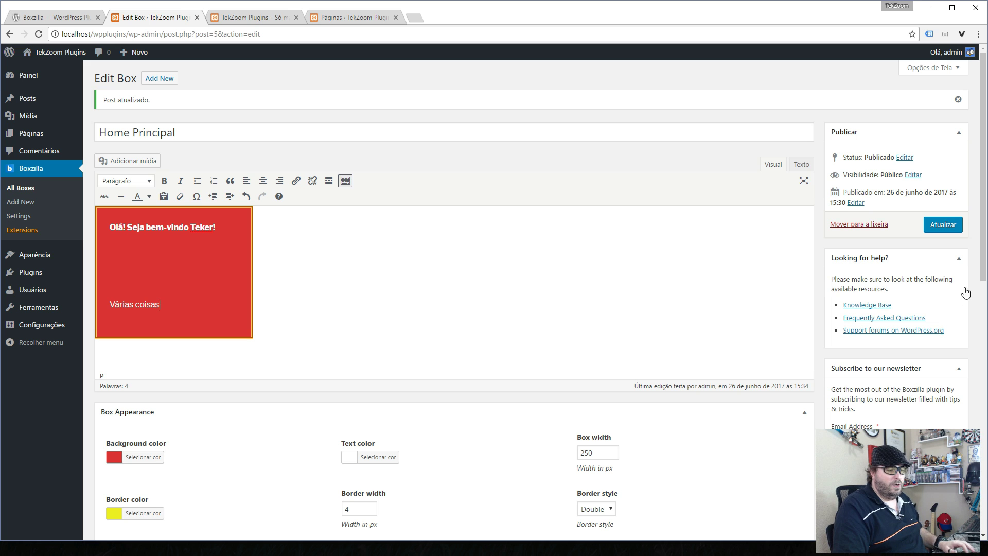
Step: Reload the site's front page to check the welcome box's extended content, and dismiss the box
left_click(252, 17)
key("F5")
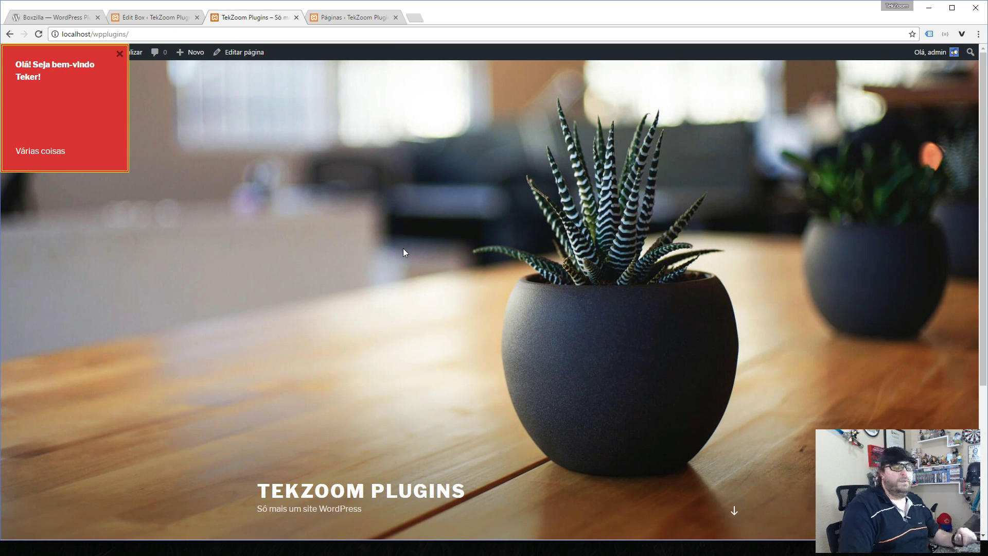
scroll(405, 249, "down", 1)
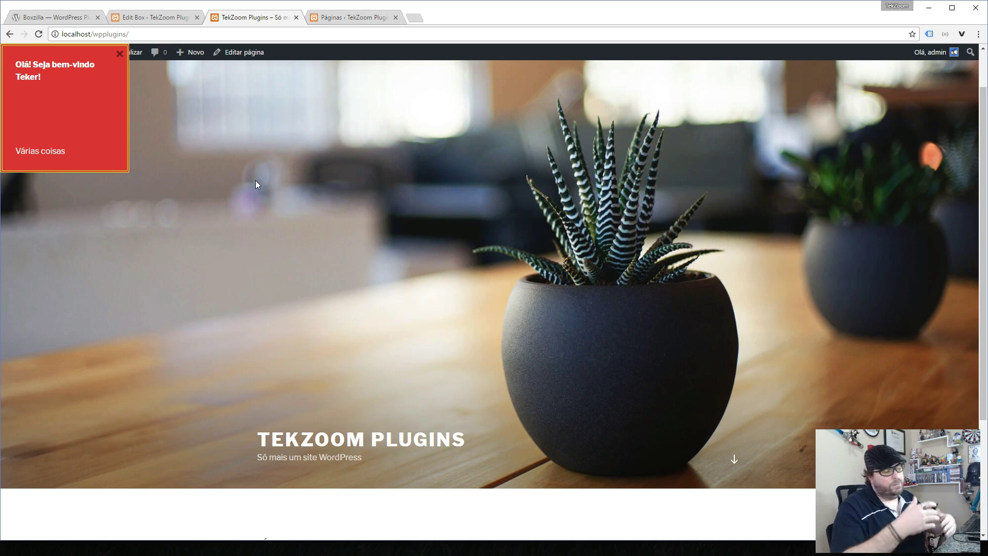
left_click(119, 53)
Step: Set Home Principal's box position to Center and update the box
left_click(136, 18)
scroll(600, 327, "down", 10)
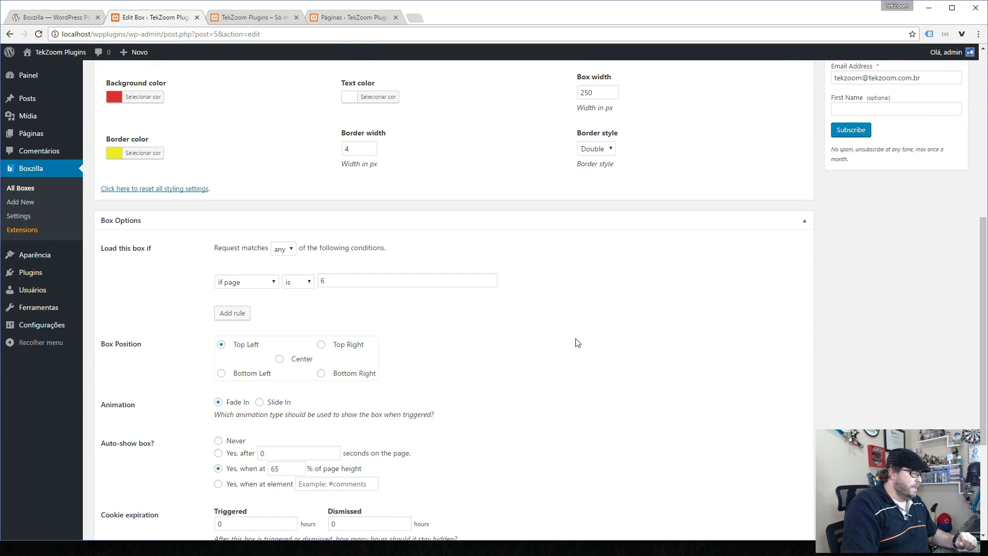
scroll(572, 329, "down", 2)
scroll(751, 263, "up", 8)
scroll(948, 229, "up", 3)
left_click(944, 224)
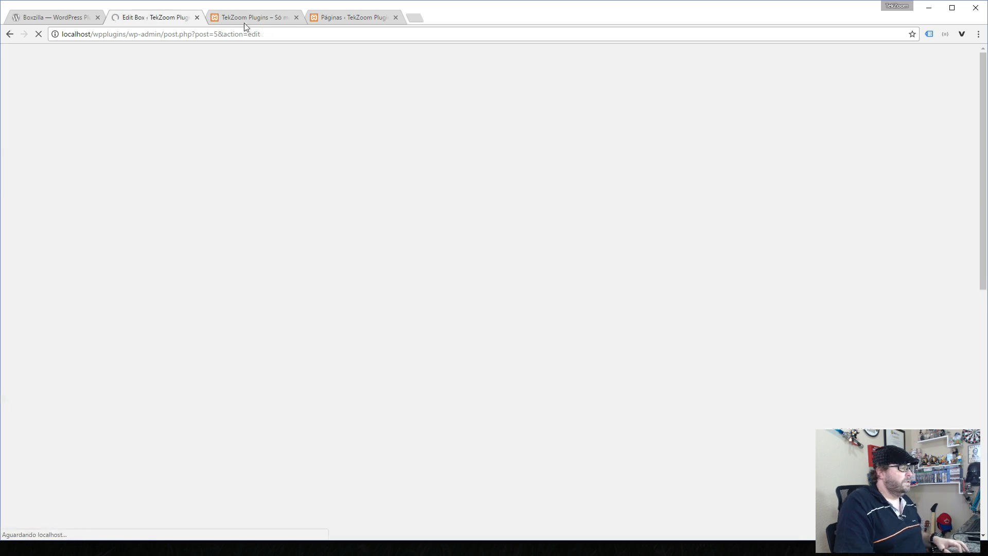
Step: Reload the front page and move down it to check the welcome box's new position
left_click(247, 18)
key("F5")
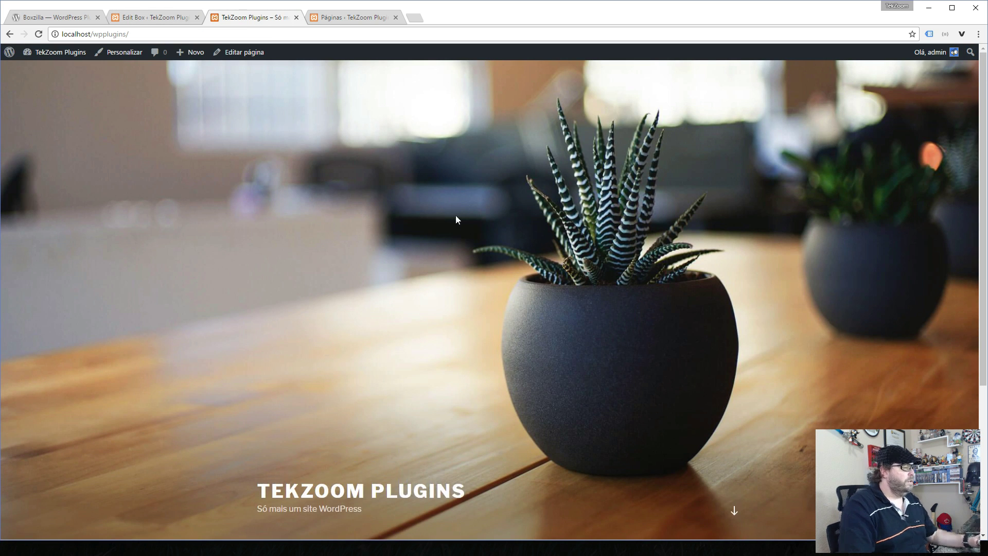
scroll(456, 216, "down", 4)
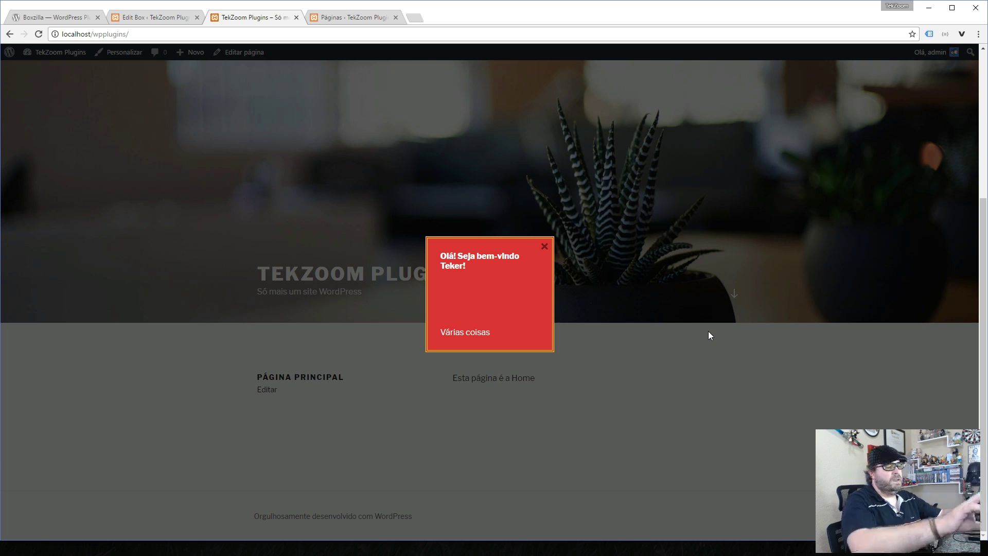